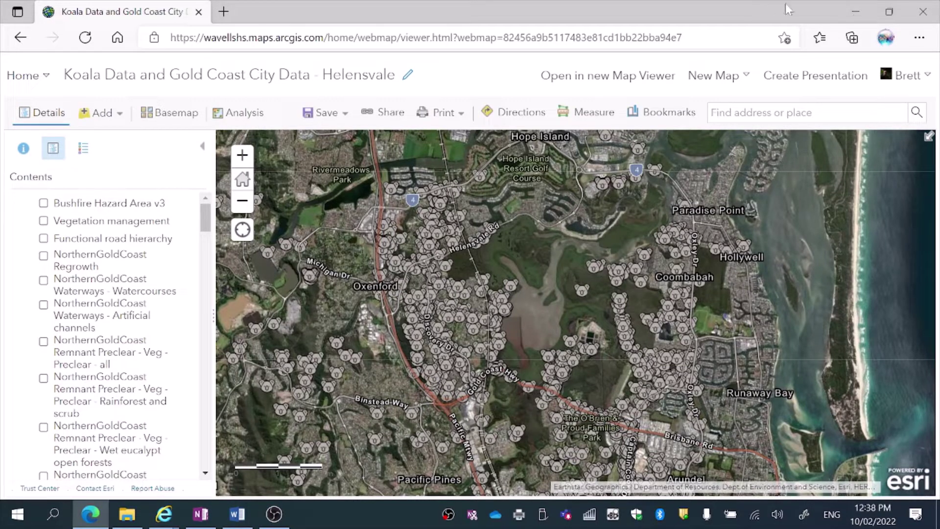
Step: Display the Bushfire Hazard Area v3 layer, examine its hazard categories in the legend, and hide the layer again
click(43, 204)
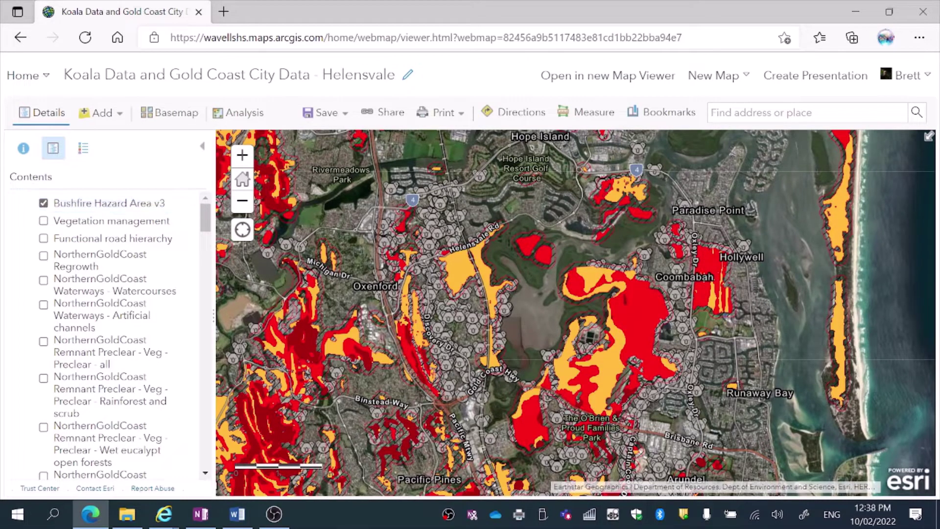
click(83, 148)
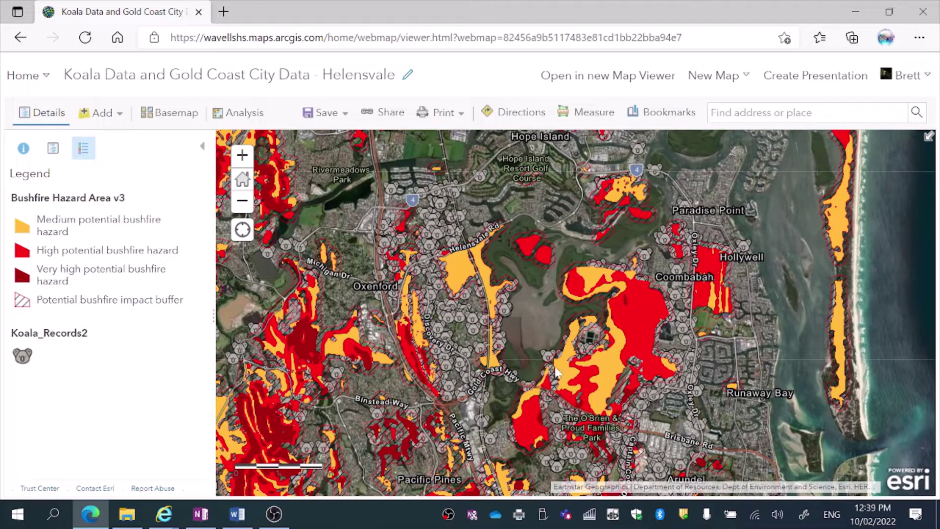
click(52, 152)
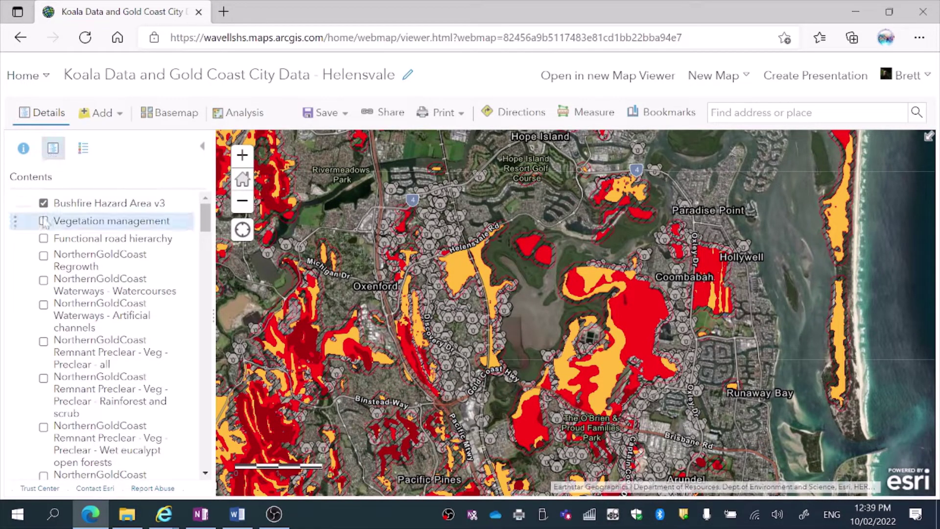
click(43, 202)
Step: Turn on the Vegetation management layer and style it by the CAT_DESC attribute
click(43, 222)
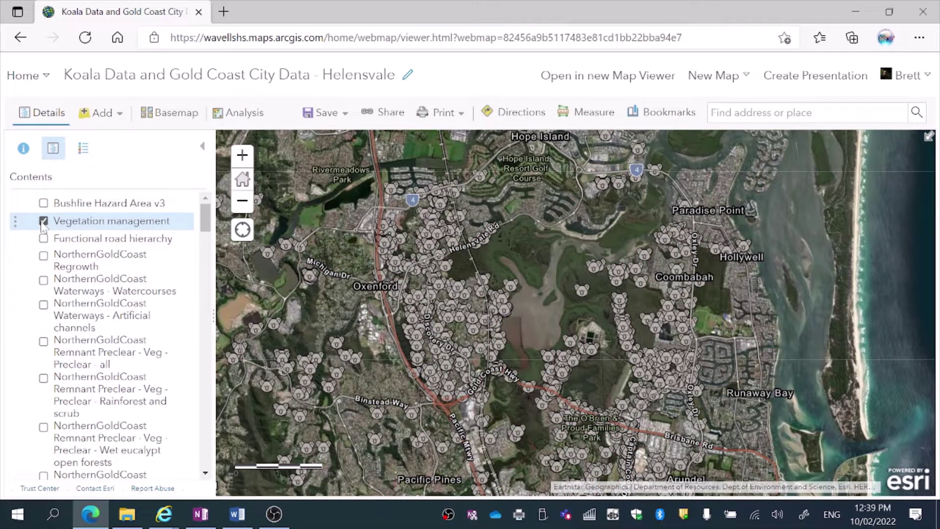
mouse_move(47, 224)
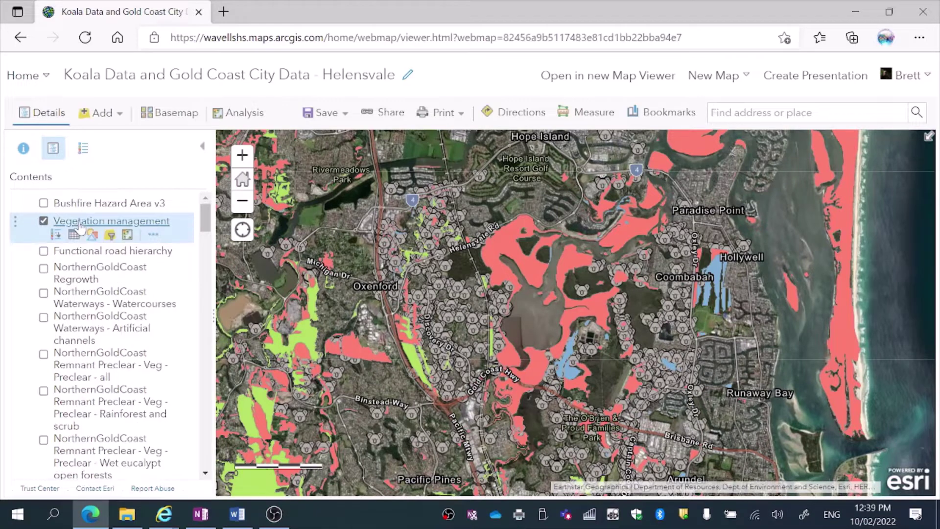
click(93, 235)
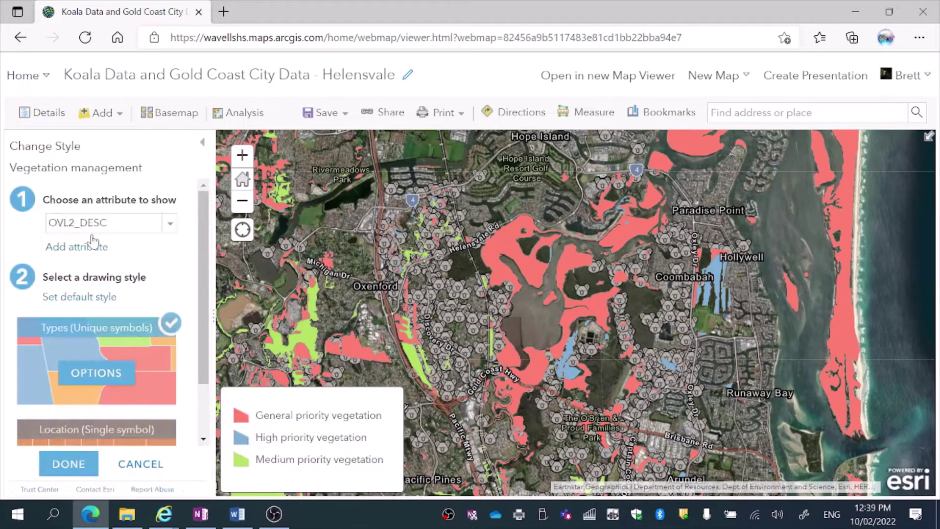
click(170, 225)
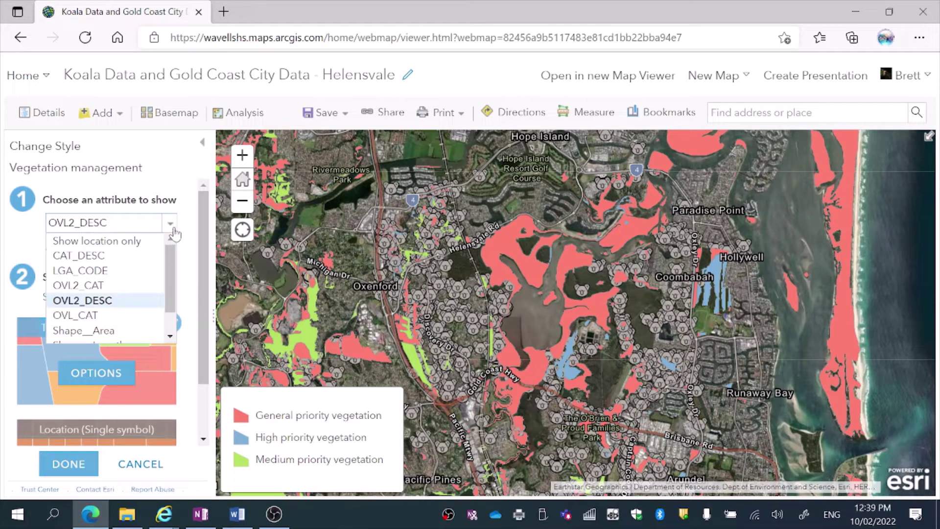
click(114, 255)
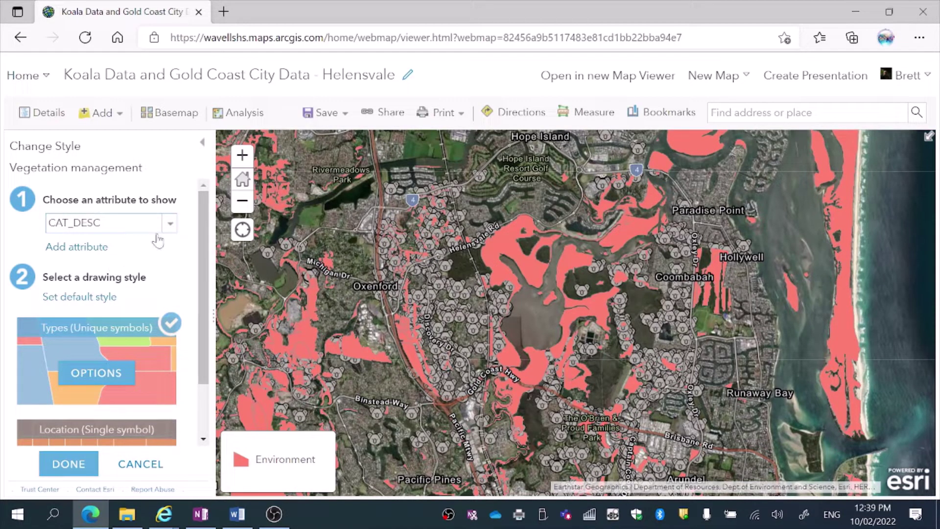
Step: Style the Vegetation management layer by the OVL2_DESC attribute and apply the style
click(171, 224)
click(124, 308)
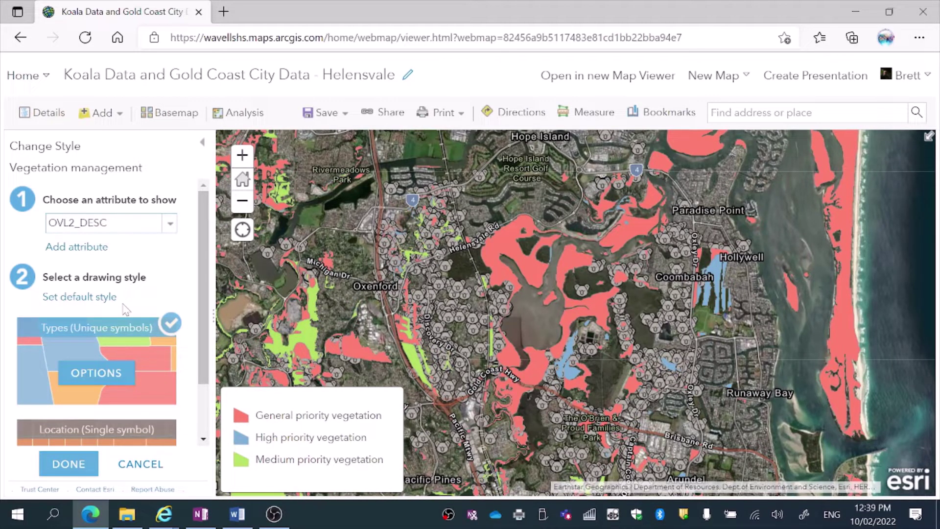
click(71, 465)
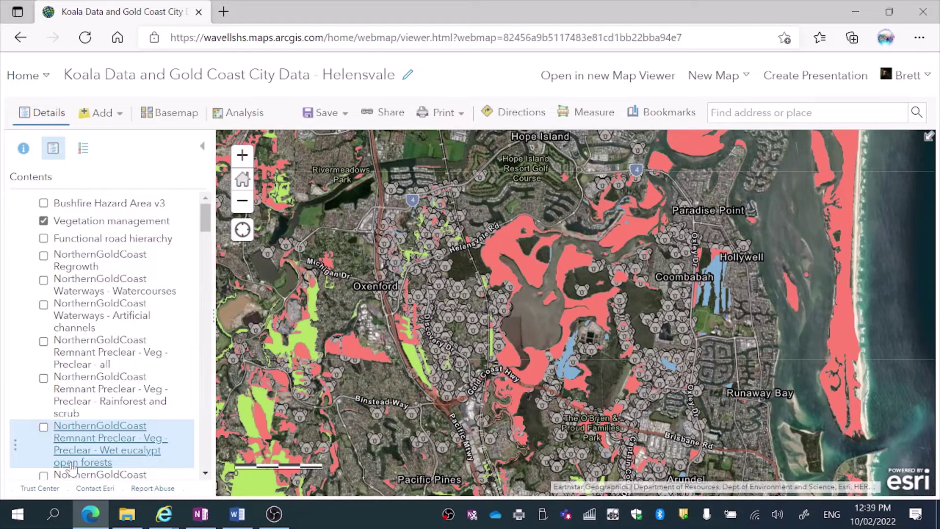
Step: Overlay the Functional road hierarchy layer and briefly compare it with the Bushfire Hazard Area v3 layer
click(44, 239)
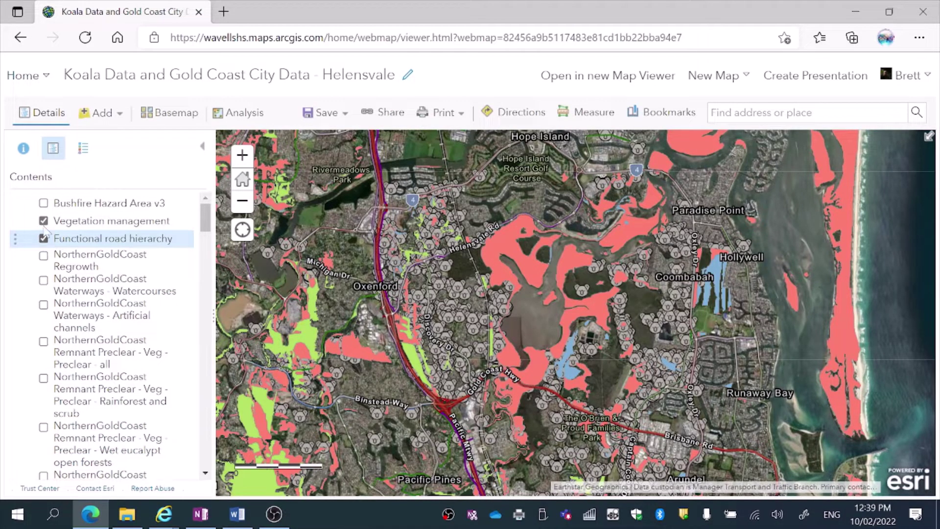
click(44, 203)
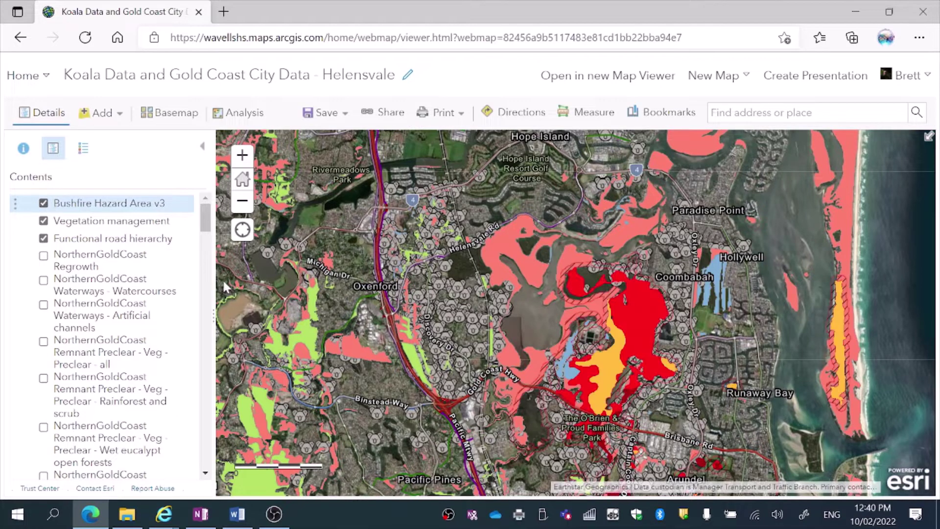
click(43, 203)
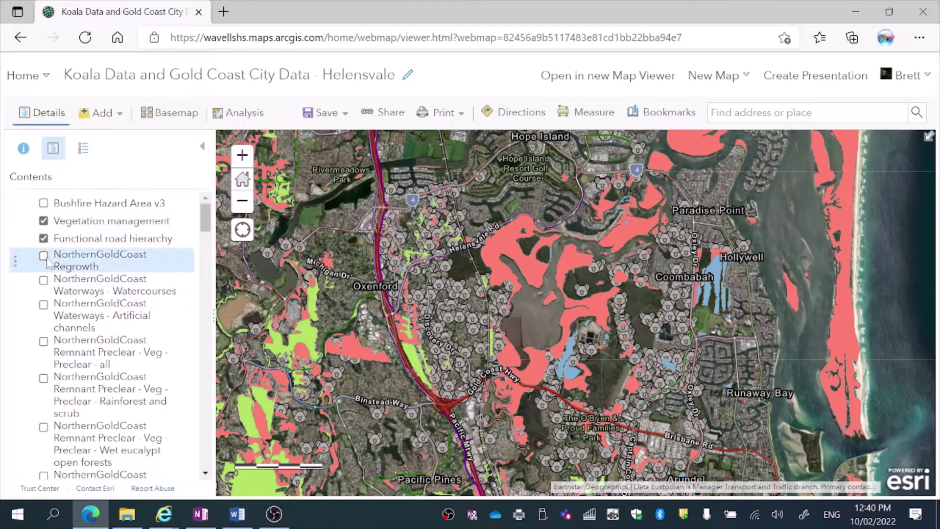
Step: Hide the Vegetation management layer and keep Functional road hierarchy displayed with the koala records
click(44, 238)
click(43, 221)
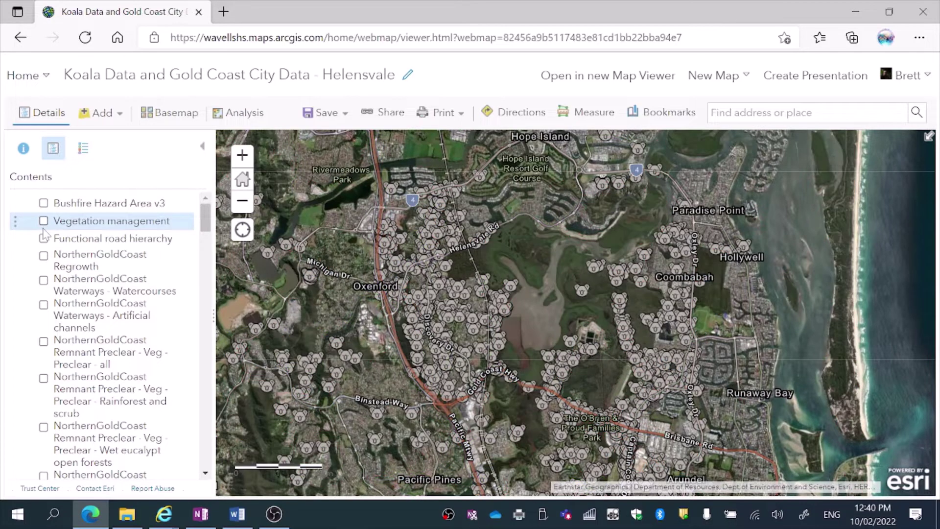
click(43, 238)
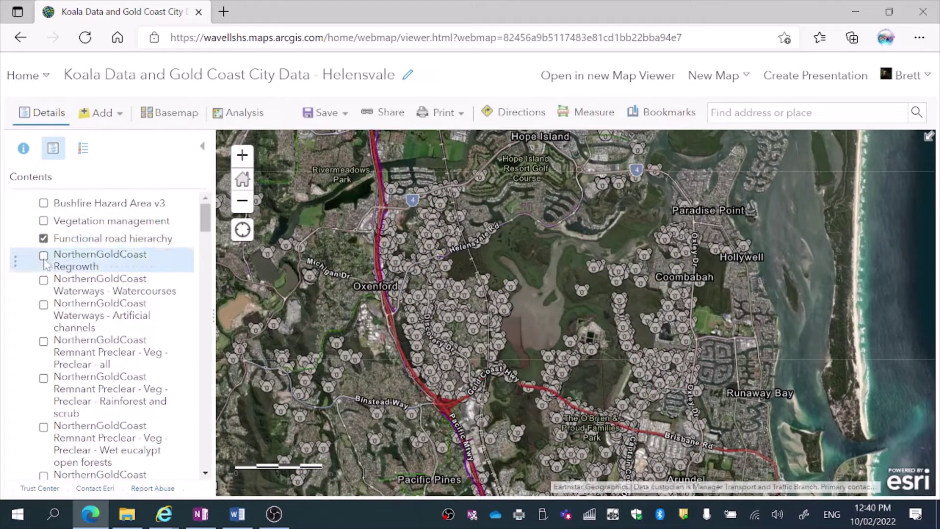
Step: Preview the NorthernGoldCoast Regrowth and Waterways - Watercourses layers one after the other, hiding each again
click(43, 256)
click(44, 255)
click(43, 280)
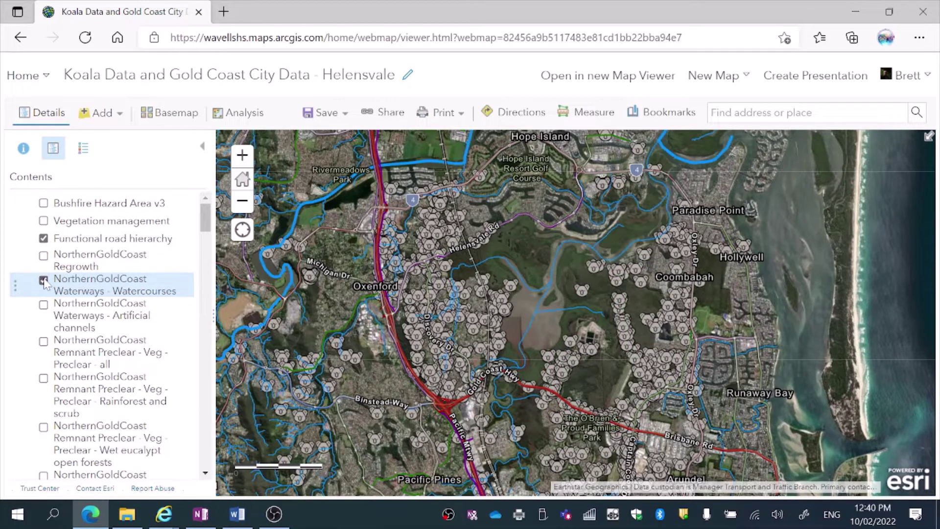
click(43, 281)
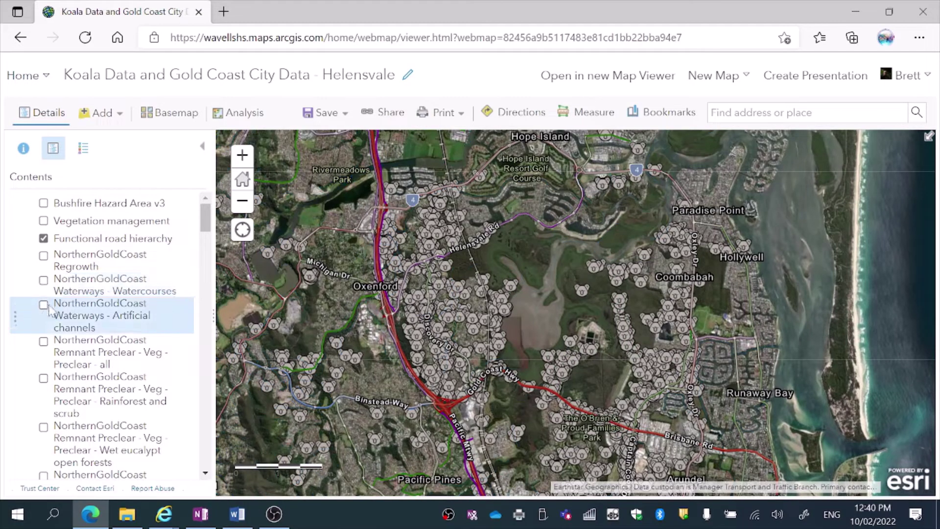
Step: Display the NorthernGoldCoast Remnant Preclear - Veg - Preclear - all layer, examine its vegetation classes in the legend, and hide it
click(44, 341)
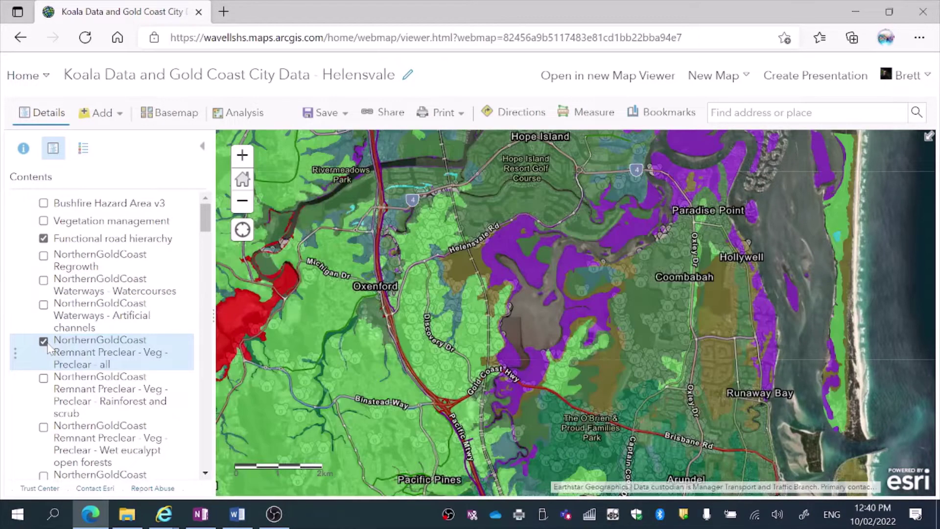
click(83, 148)
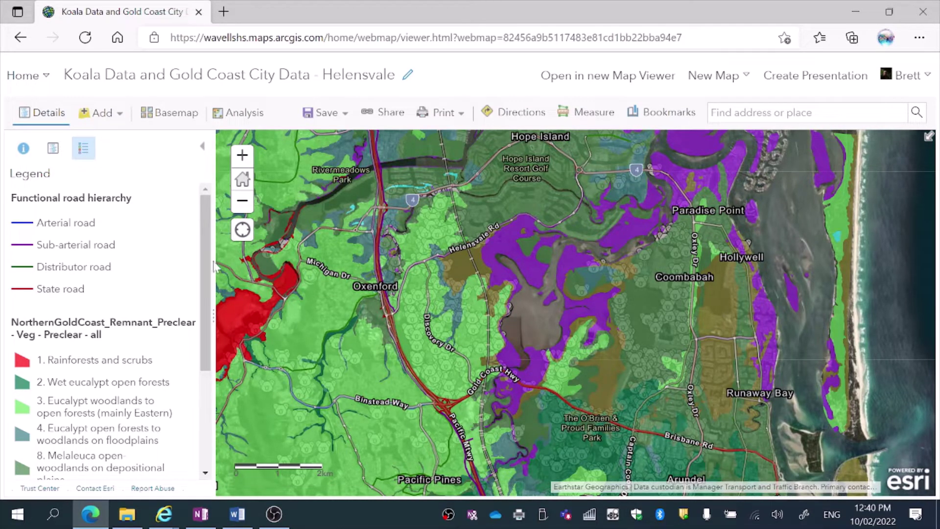
scroll(203, 296, down, 4)
scroll(204, 364, up, 4)
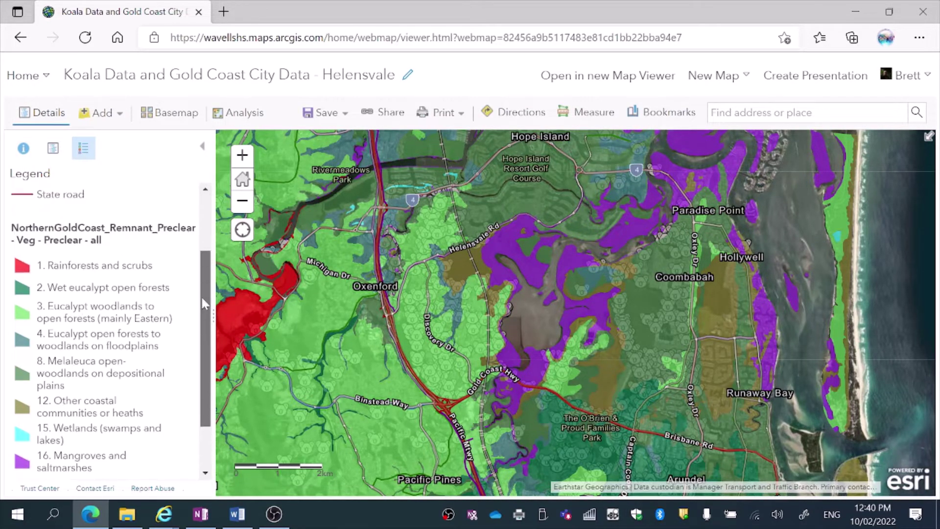
click(48, 113)
click(48, 114)
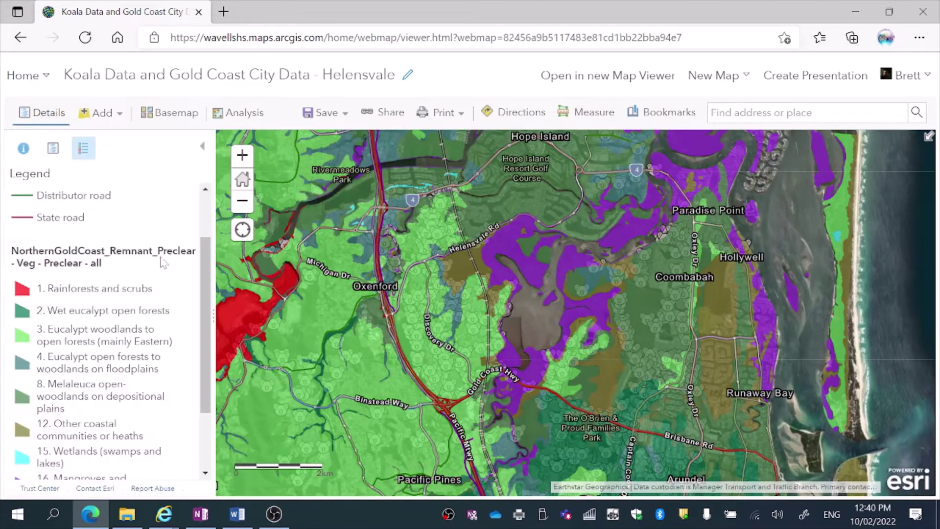
click(53, 149)
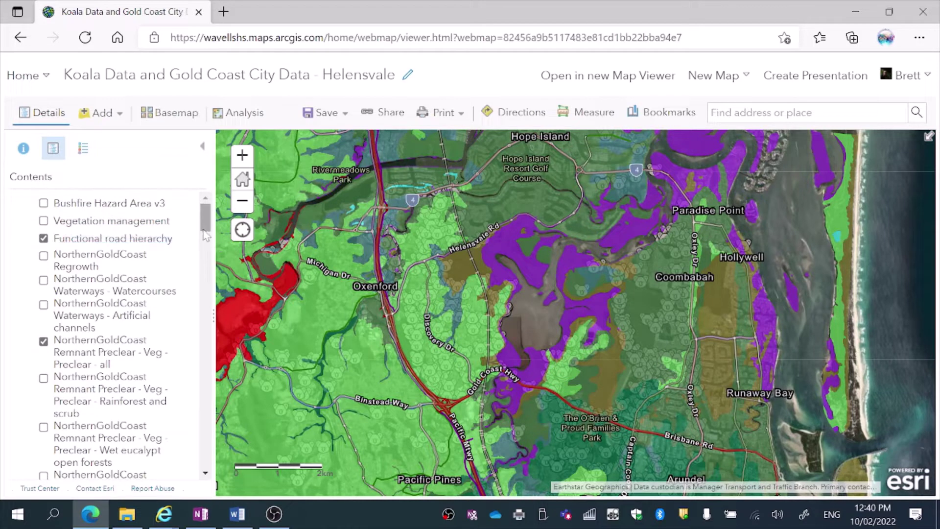
scroll(206, 223, down, 2)
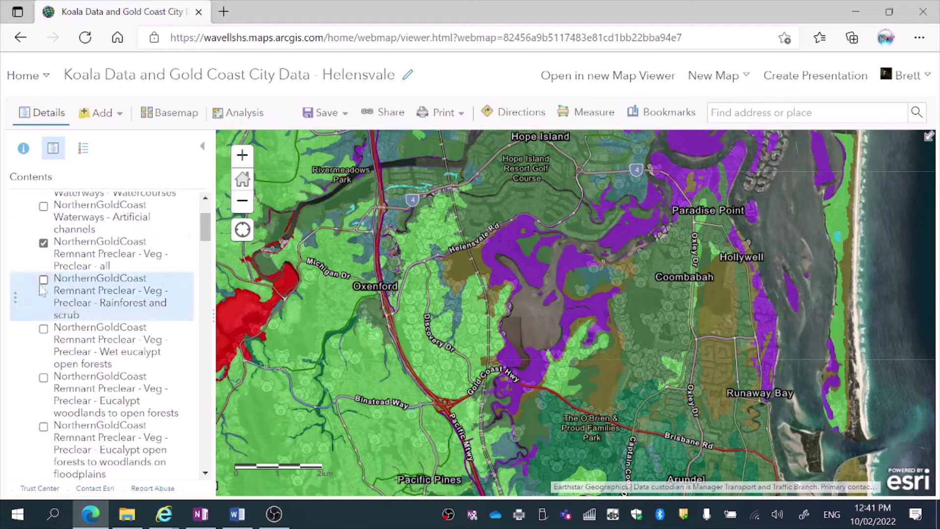
click(43, 243)
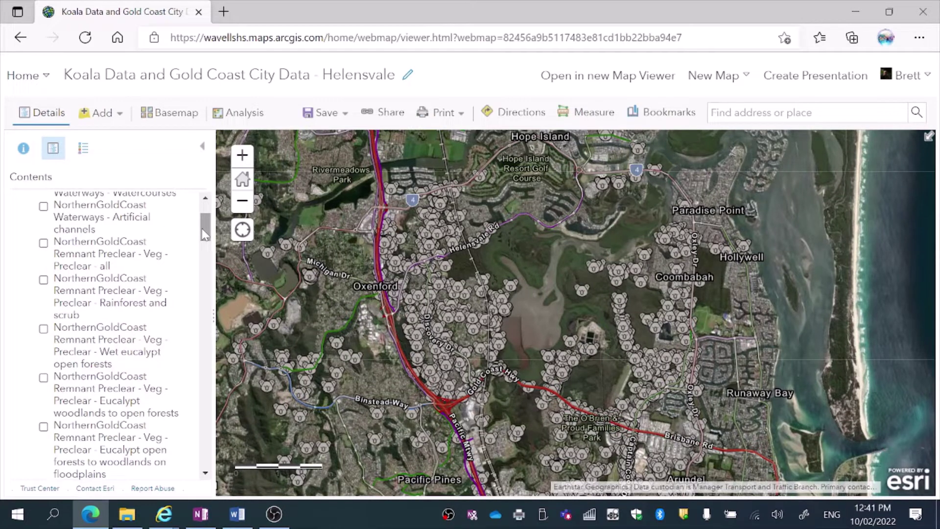
Step: Show the three Preclear eucalypt layers together (wet open forests, woodlands to open forests, open forests to woodlands on floodplains), and hide them all
drag(204, 234, 204, 239)
click(44, 287)
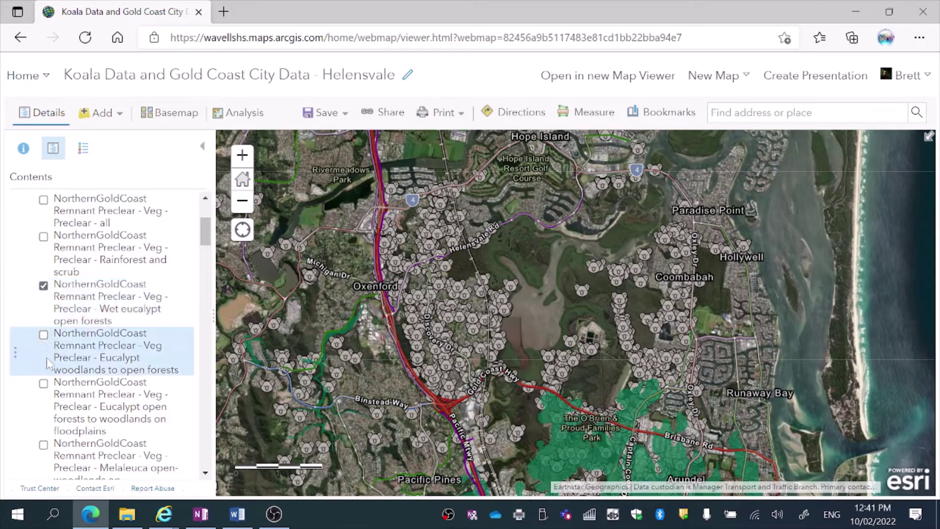
click(44, 385)
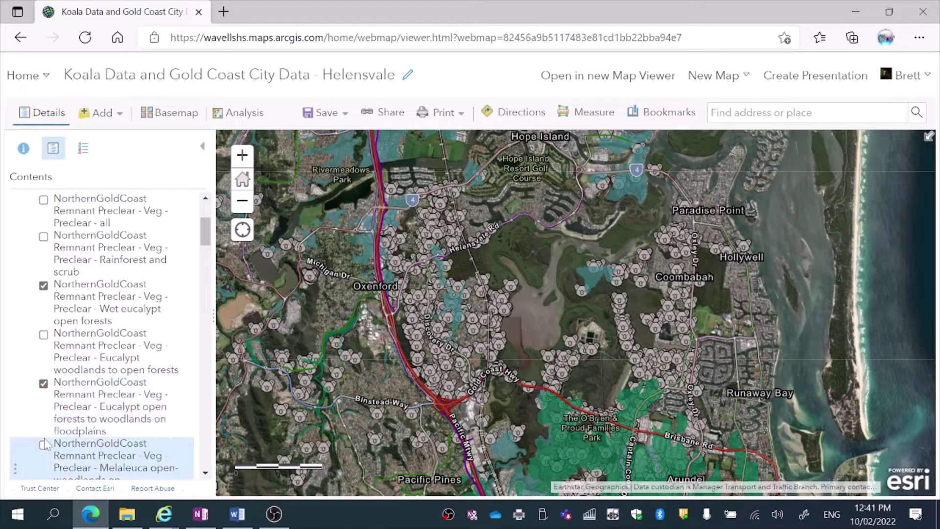
click(43, 338)
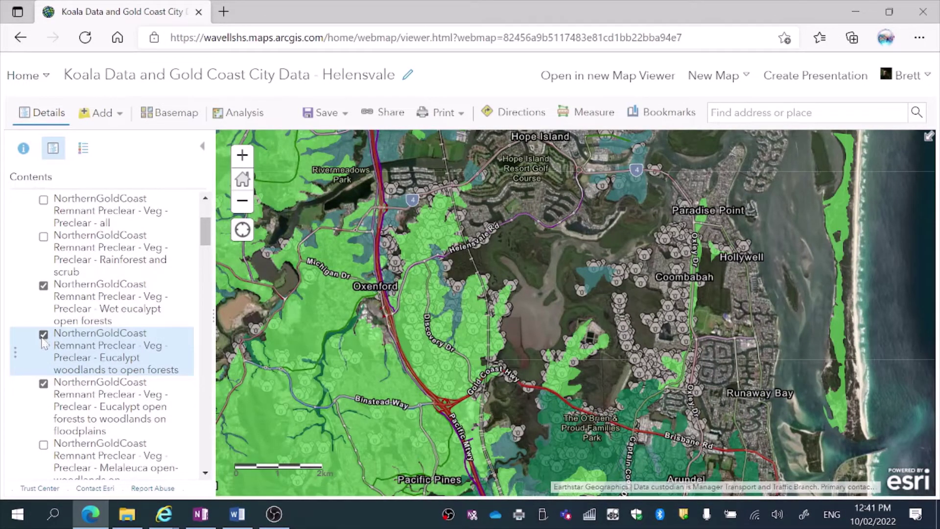
drag(37, 284, 42, 294)
click(44, 285)
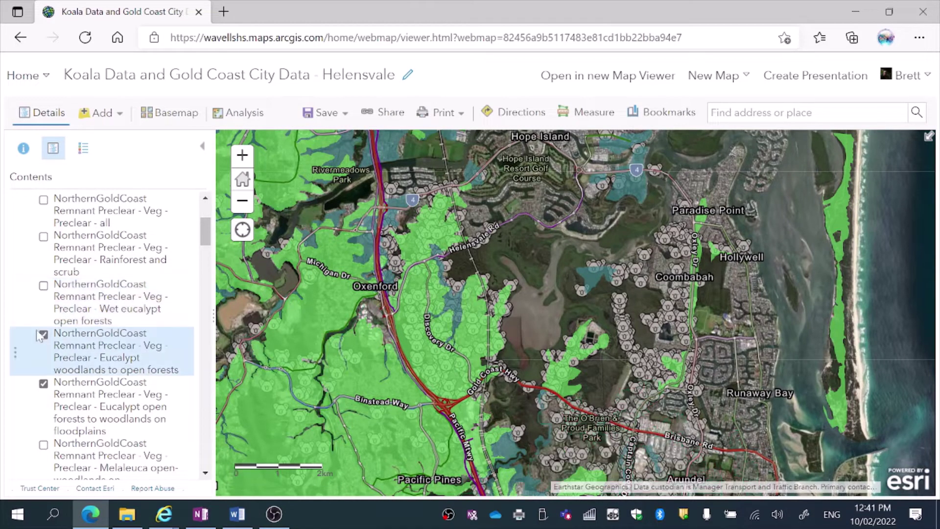
click(43, 383)
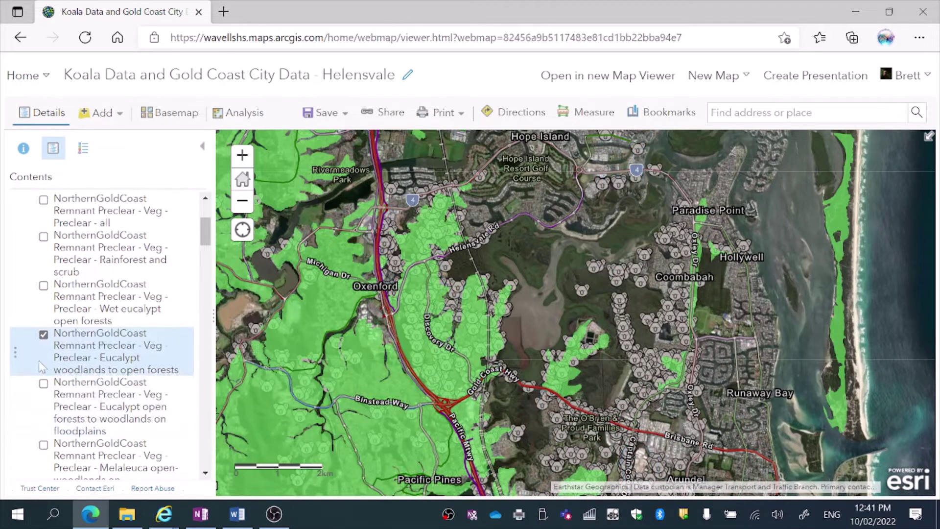
click(43, 335)
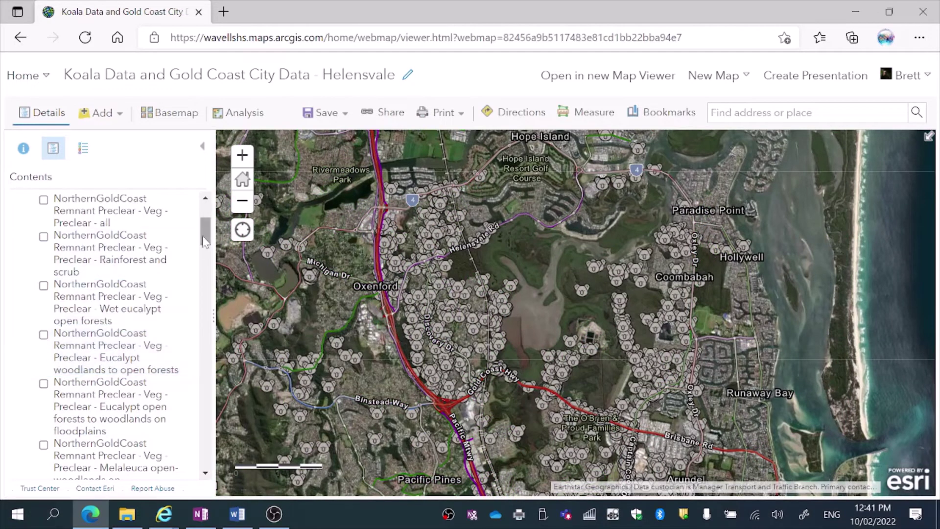
Step: Preview the City Plan Version 8 - Zone layer over the koala map, and hide it again
drag(205, 237, 214, 274)
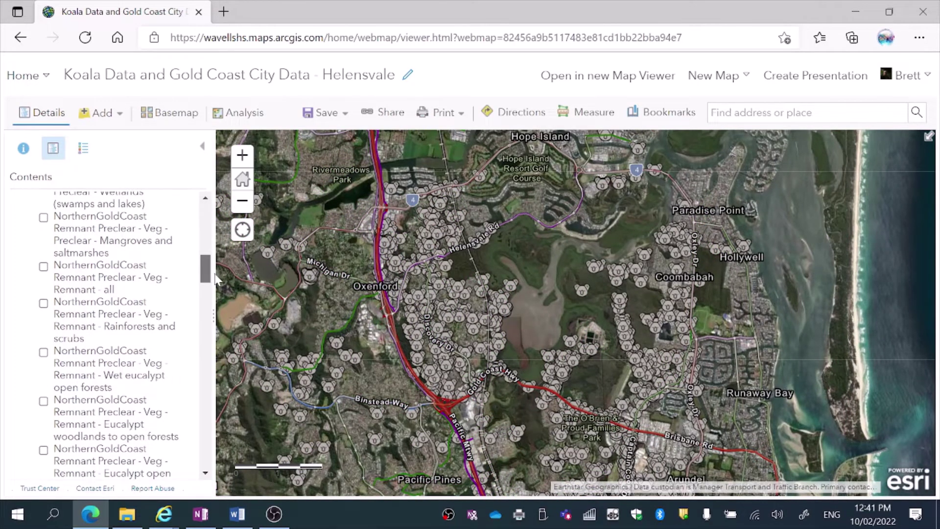
drag(215, 276, 219, 324)
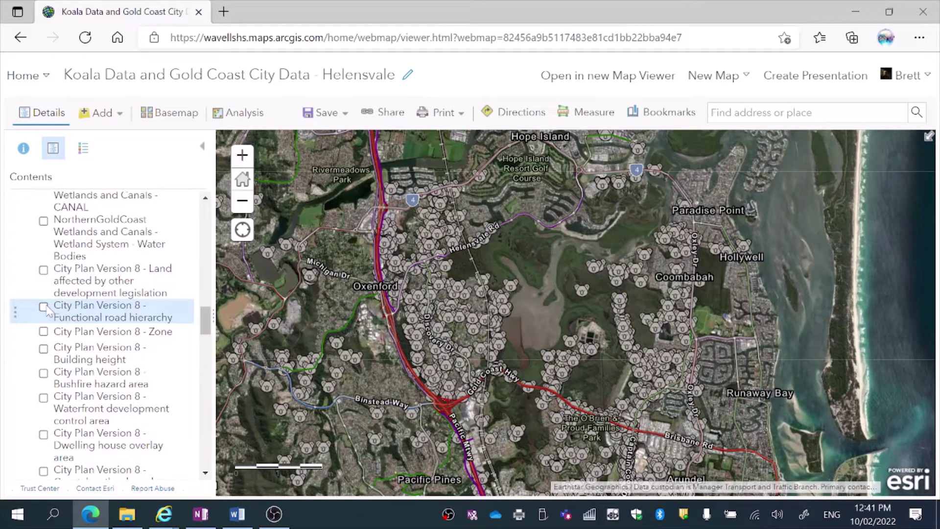
click(44, 332)
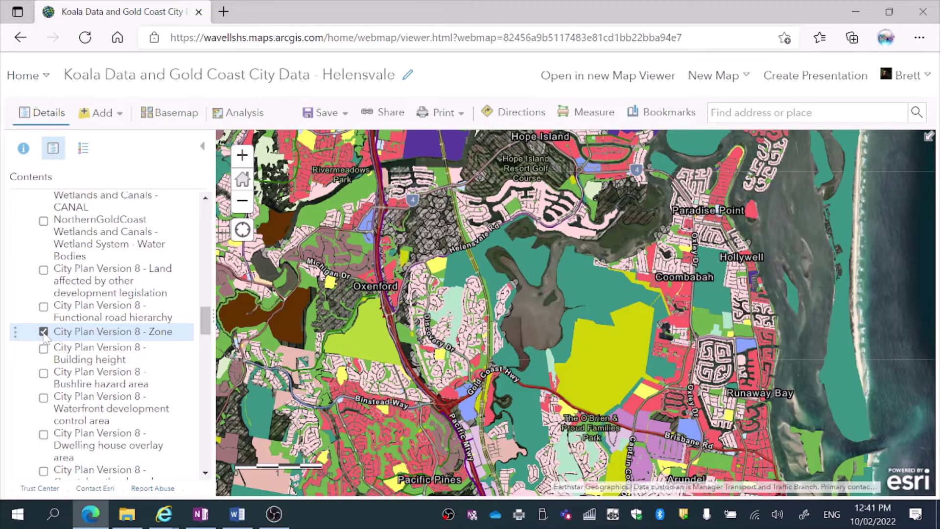
click(44, 332)
click(43, 332)
click(44, 331)
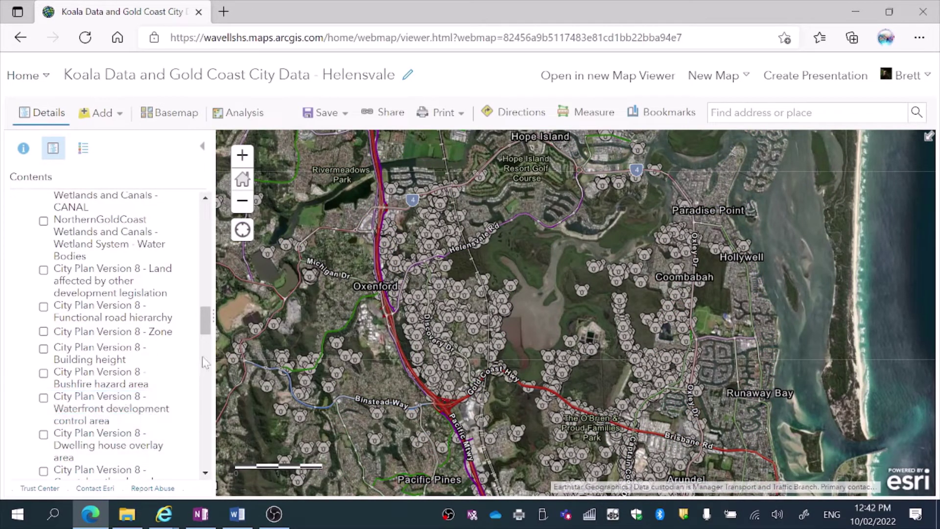
drag(206, 327, 205, 338)
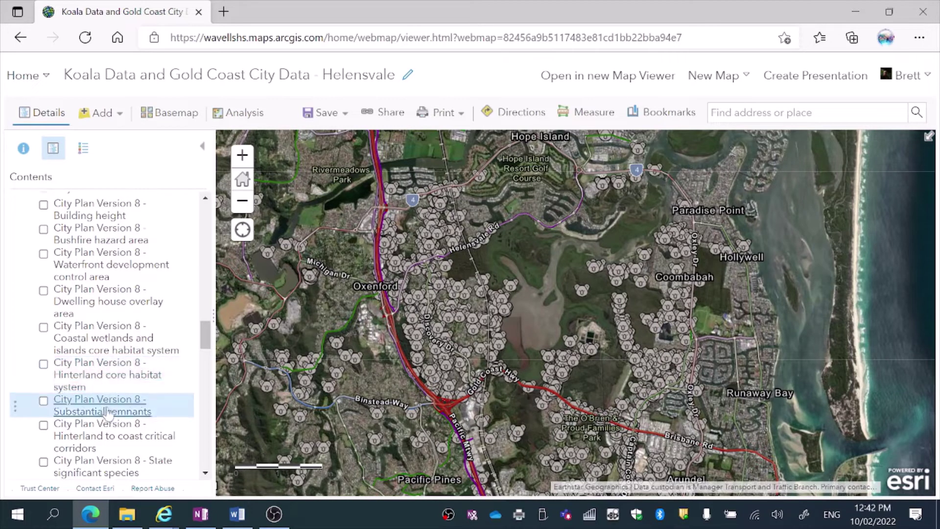
Step: Preview the City Plan Version 8 - Substantial remnants layer over the koala records, and hide it again
click(43, 401)
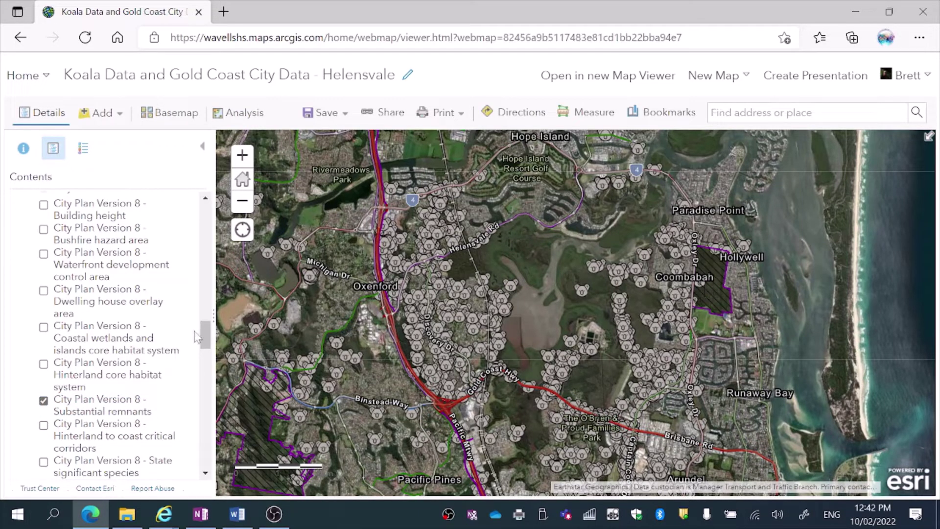
click(43, 400)
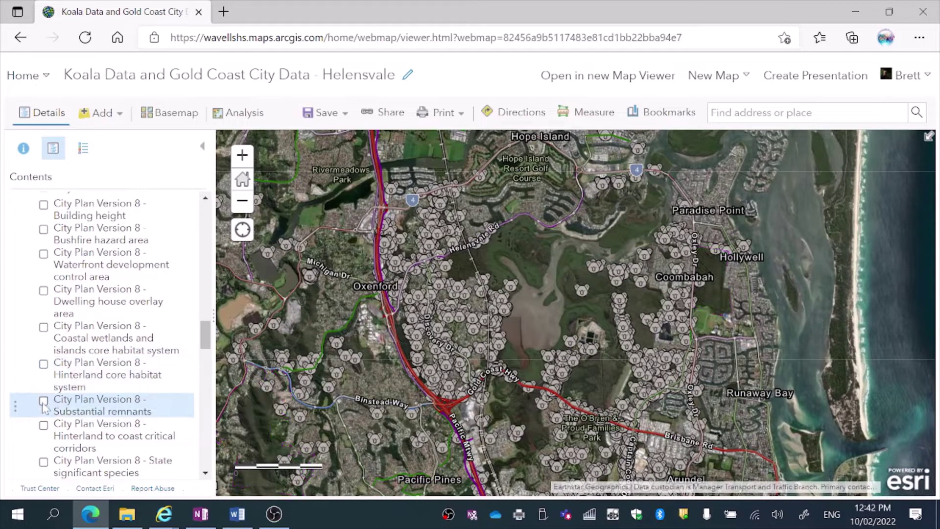
Step: Compare the Helensvale/Coombahbah 1955 aerial imagery with the current imagery by switching it on and off repeatedly, leaving it hidden
drag(204, 342, 187, 469)
click(43, 429)
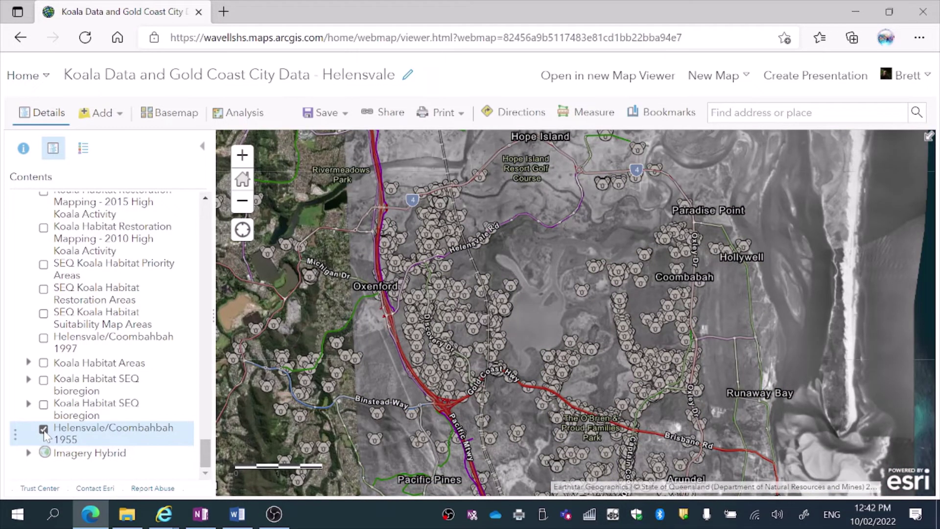
click(43, 429)
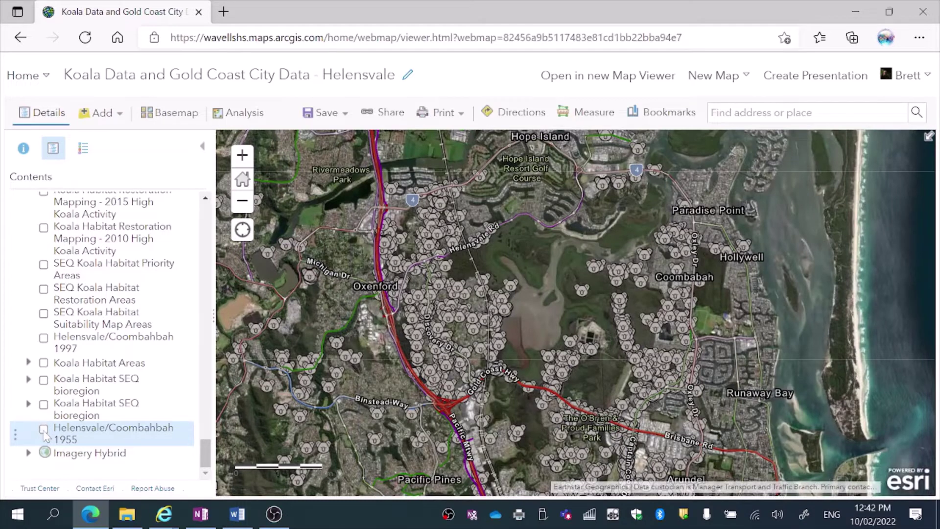
click(43, 429)
click(43, 429)
click(43, 429)
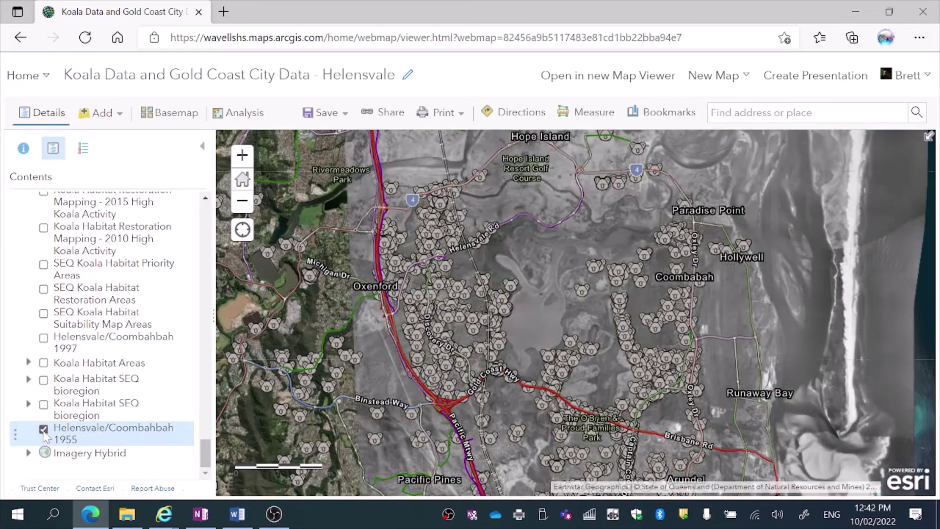
click(43, 429)
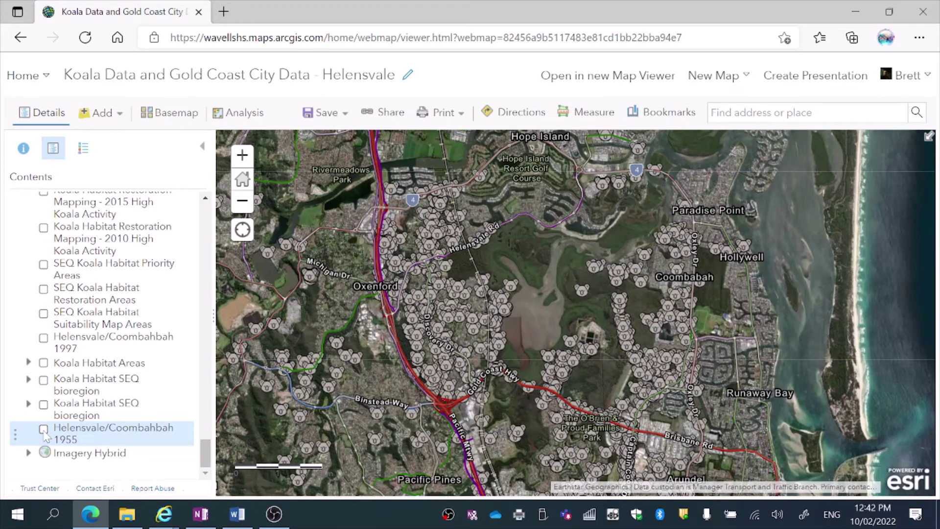
click(43, 429)
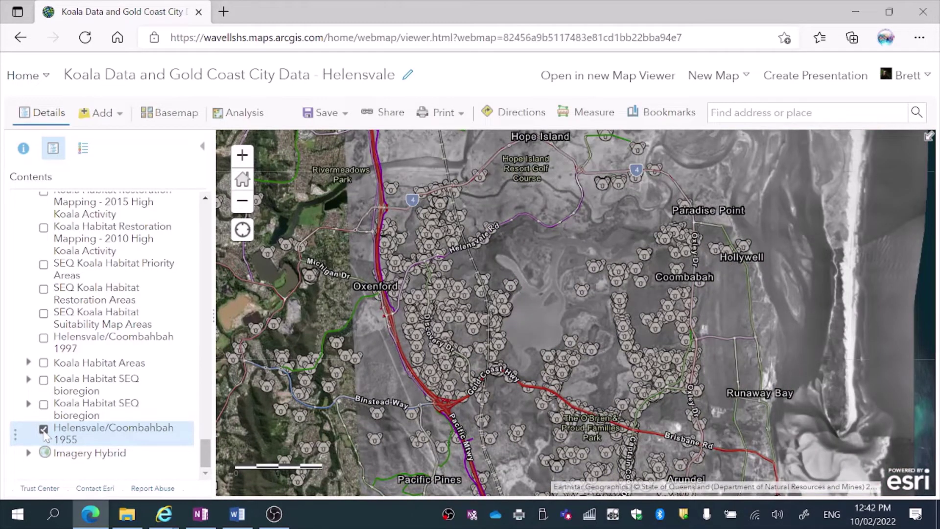
click(43, 430)
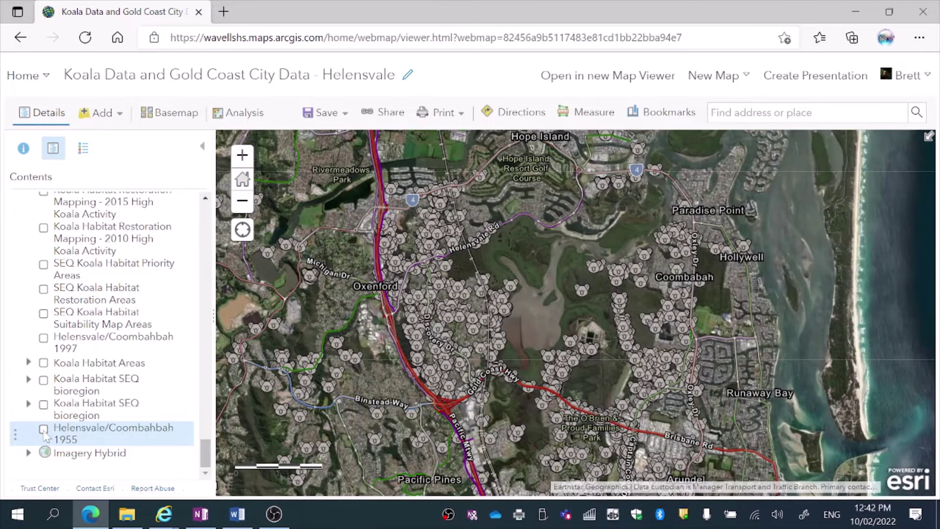
click(43, 430)
click(44, 429)
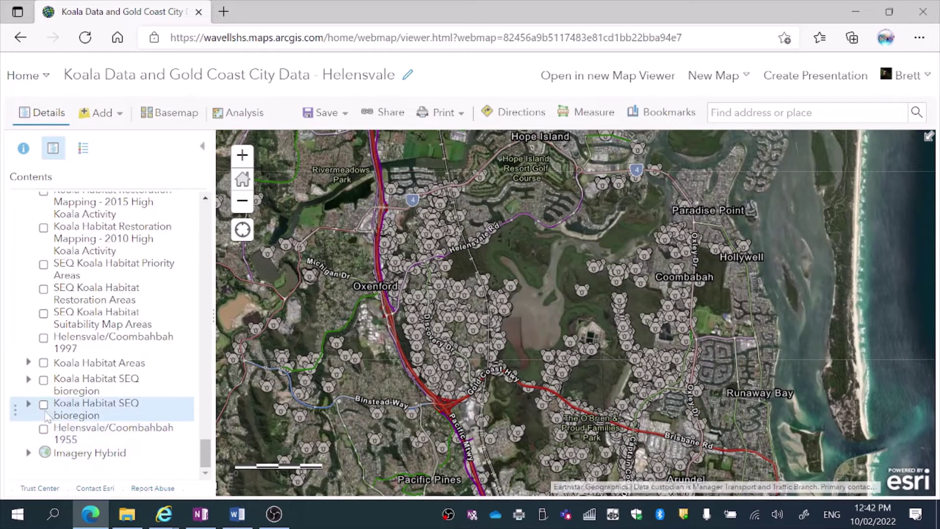
Step: Preview the two Koala Habitat SEQ bioregion layers and the Helensvale/Coombahbah 1997 imagery one after the other, hiding each again
click(44, 405)
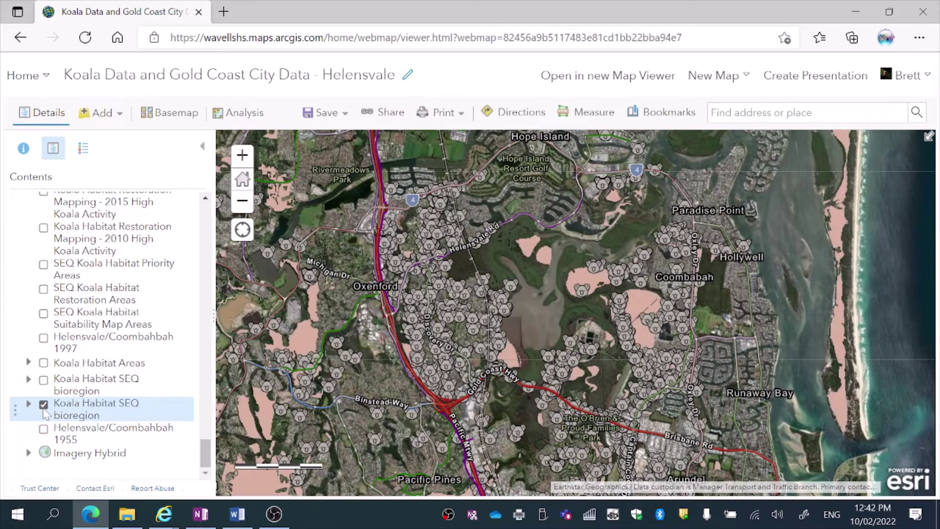
drag(45, 414, 44, 387)
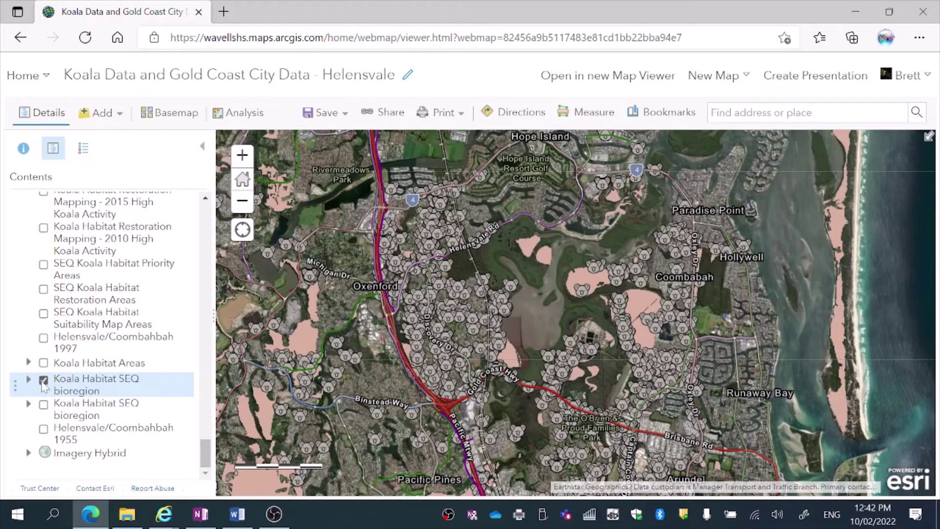
click(43, 380)
click(44, 338)
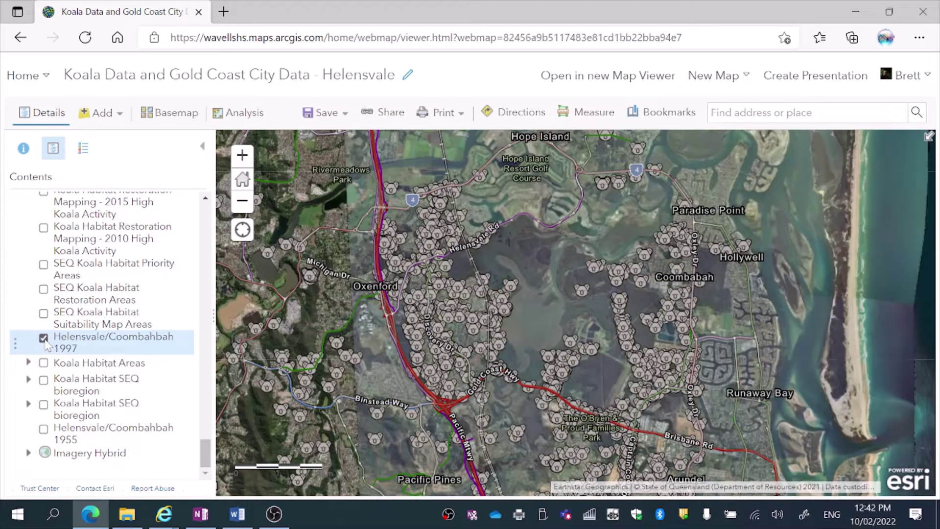
click(43, 338)
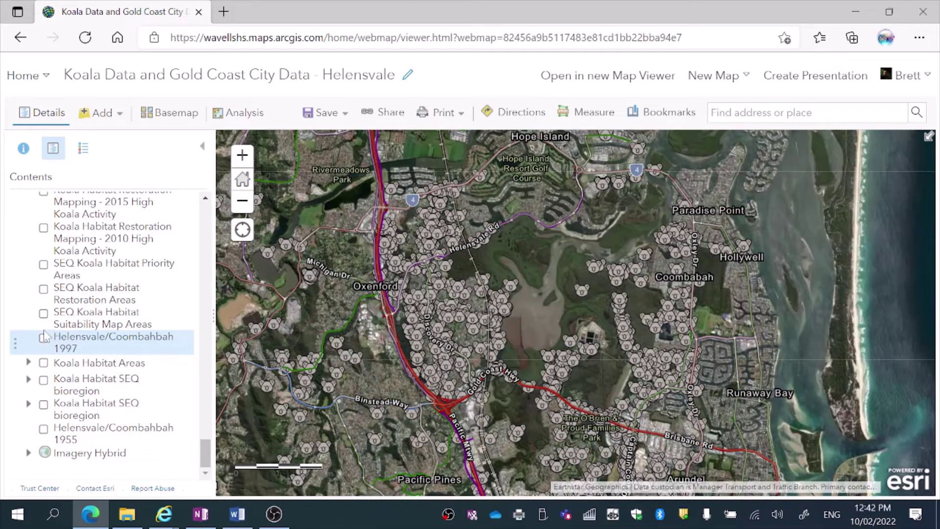
Step: Display the SEQ Koala Habitat Suitability Map Areas layer and review the attributes its style can show, keeping Habitat suitability category
click(44, 313)
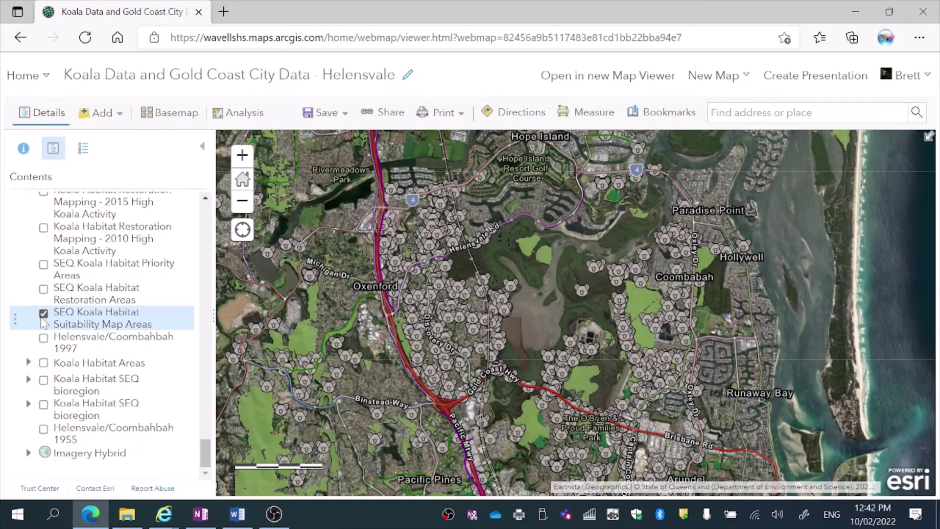
click(43, 314)
click(43, 313)
mouse_move(81, 324)
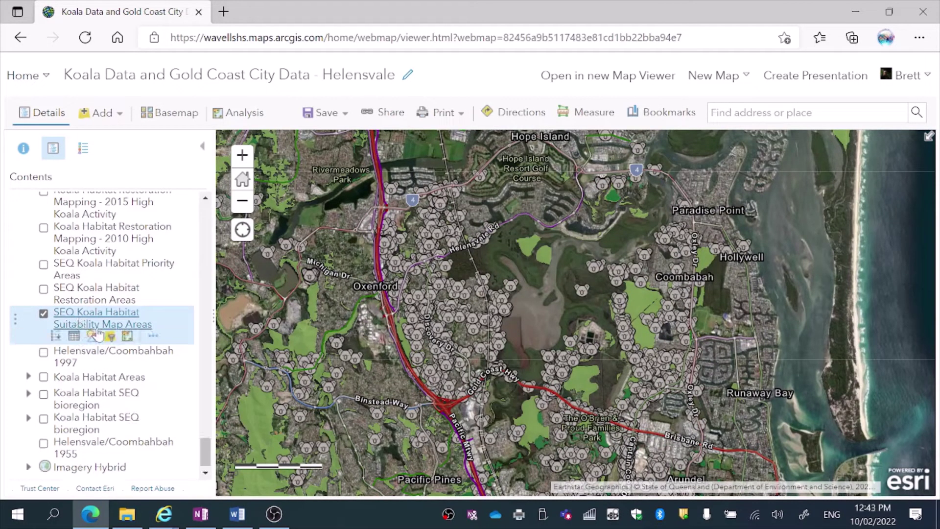
click(93, 345)
click(170, 238)
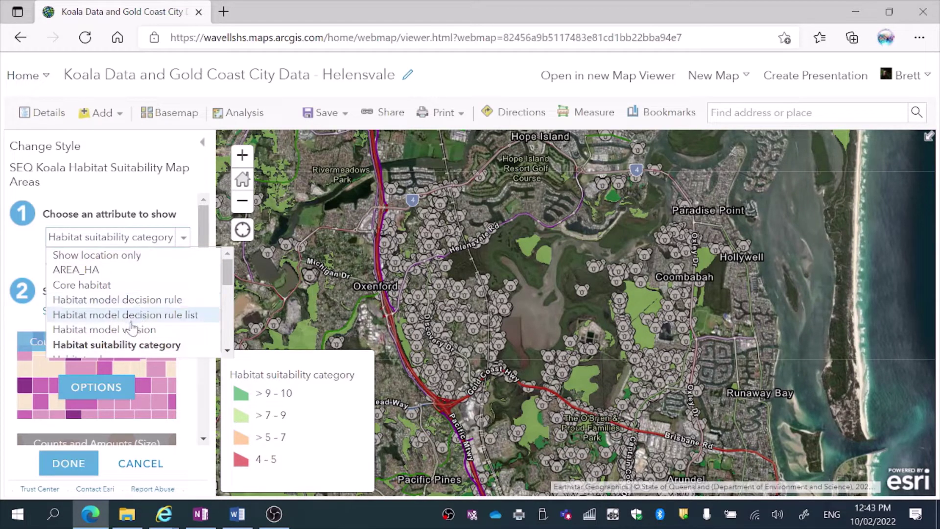
drag(230, 272, 227, 299)
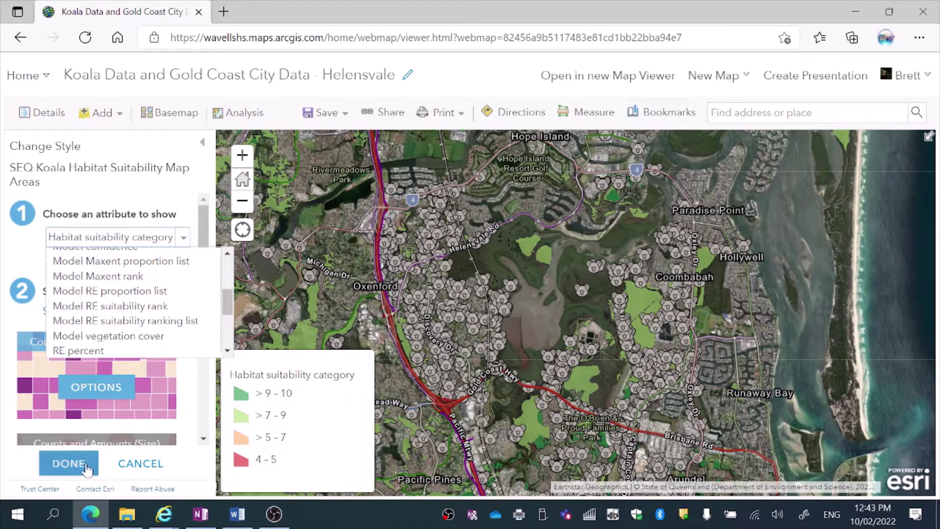
click(69, 463)
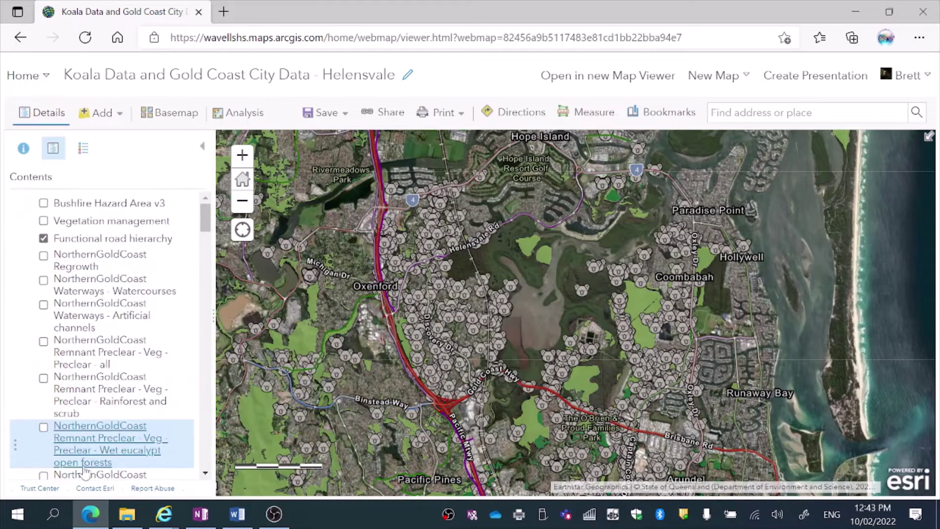
Step: Preview the City of Gold Coast - Flora layer, and hide it again
drag(205, 218, 234, 401)
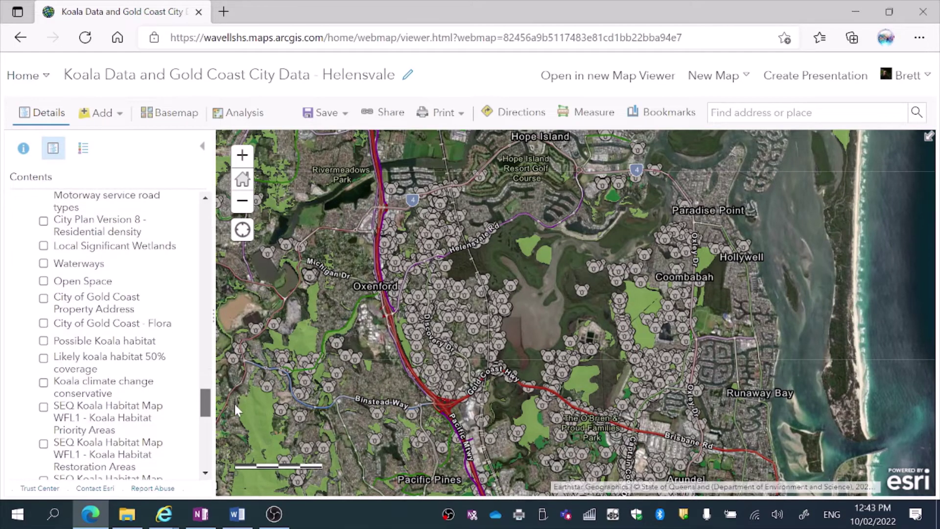
click(43, 323)
click(43, 323)
Step: Show the Koala VehicleStrikes layer, and hide Koala Records2 briefly to view the strikes alone before showing it again
drag(209, 397, 209, 422)
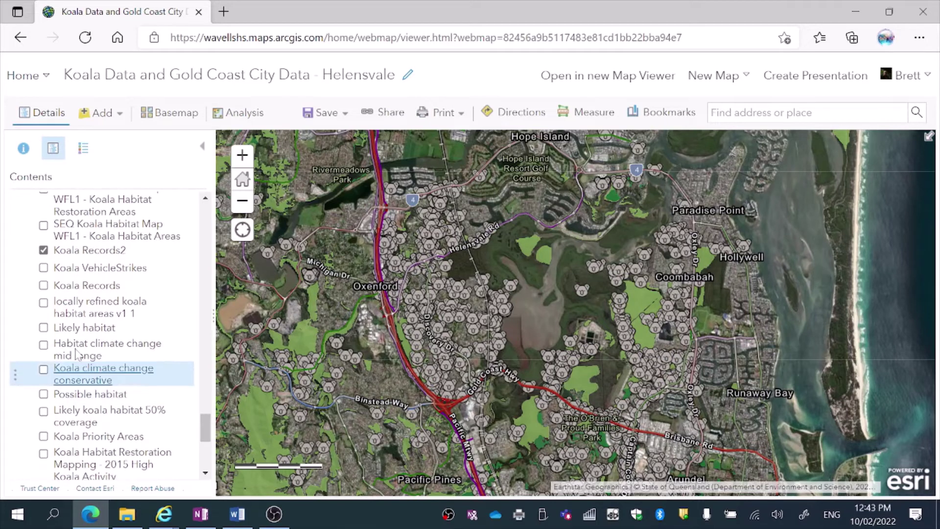
click(43, 268)
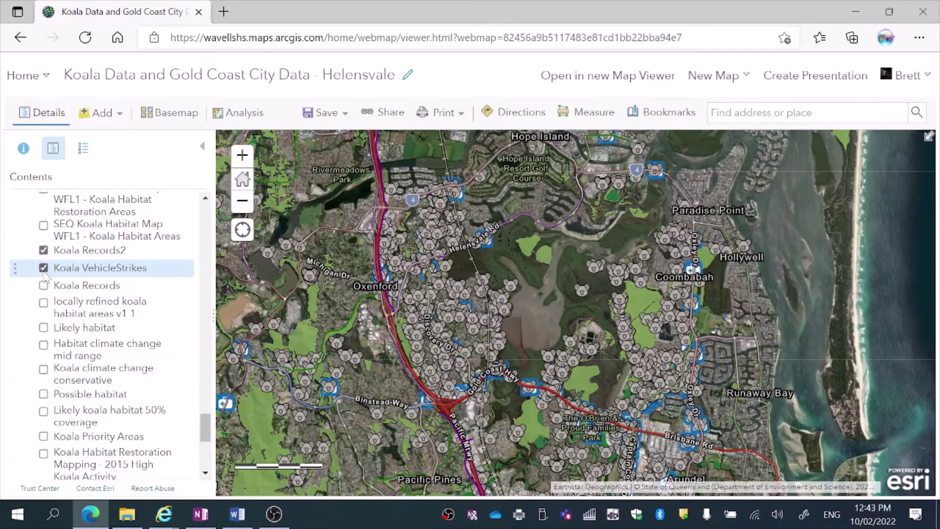
click(44, 251)
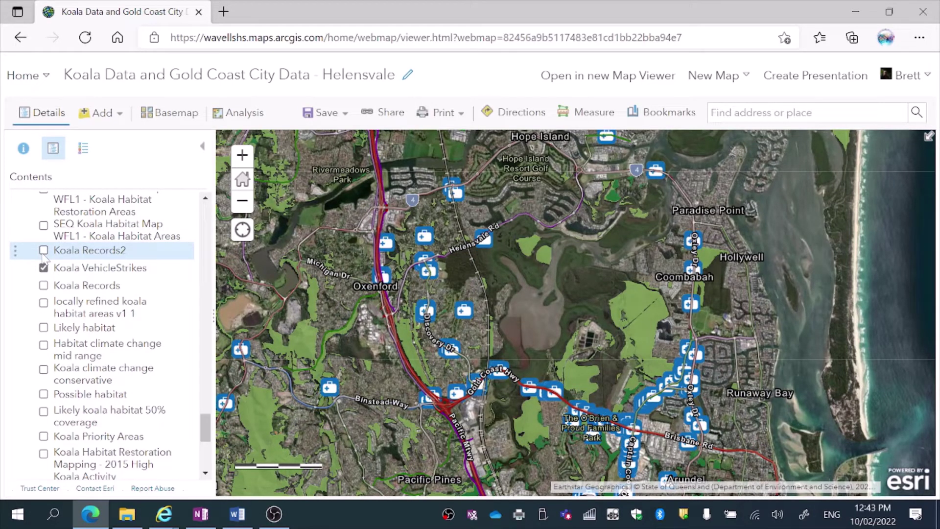
click(44, 250)
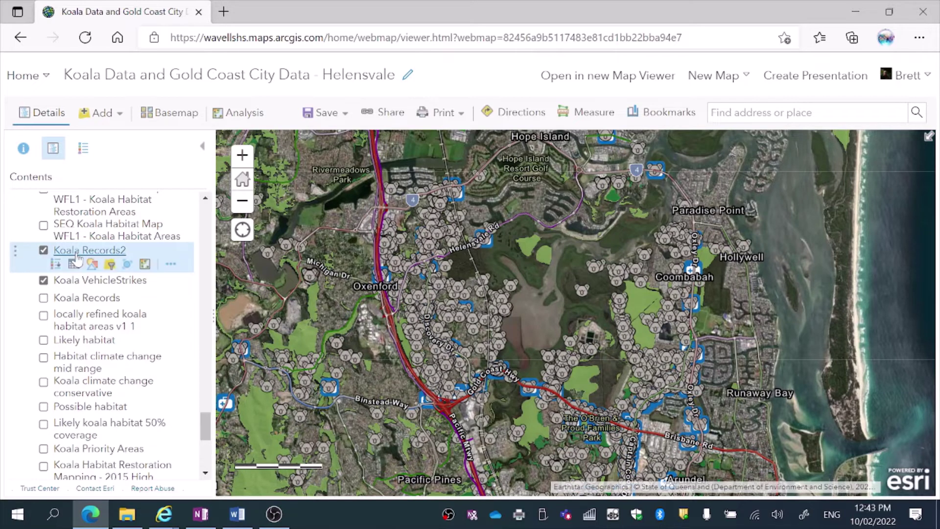
click(92, 264)
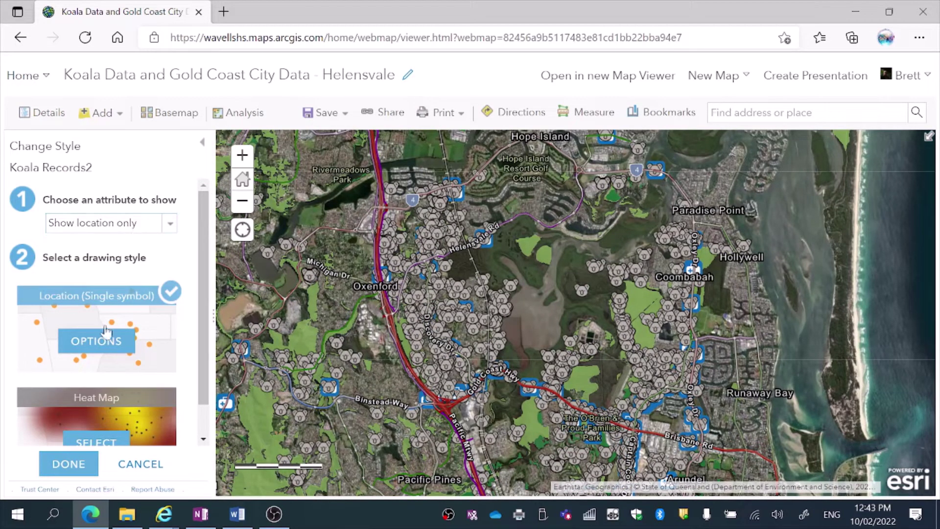
click(102, 439)
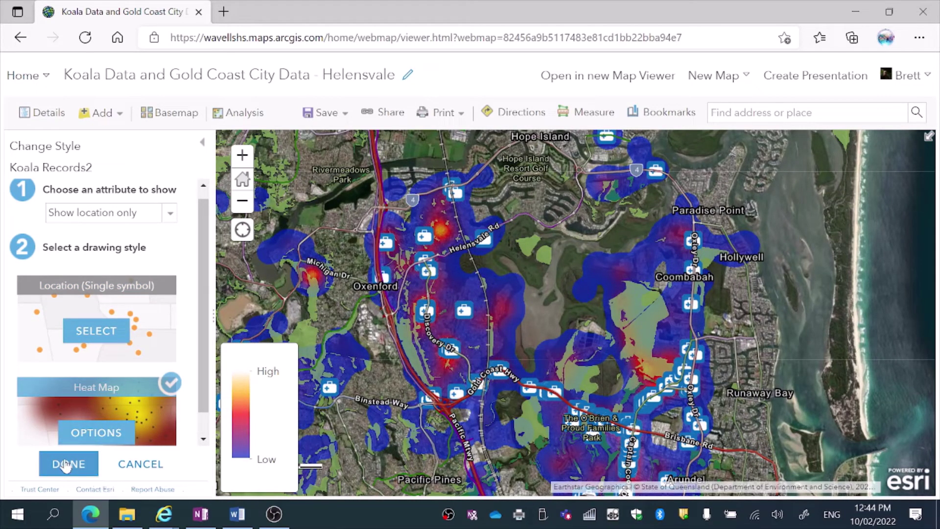
click(122, 462)
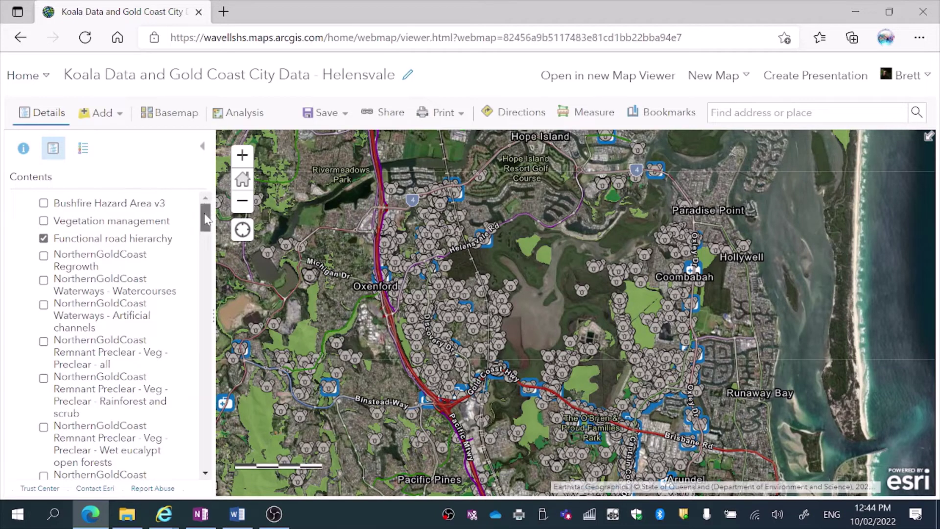
Step: Hide the SEQ Koala Habitat Suitability Map Areas layer
drag(205, 219, 209, 416)
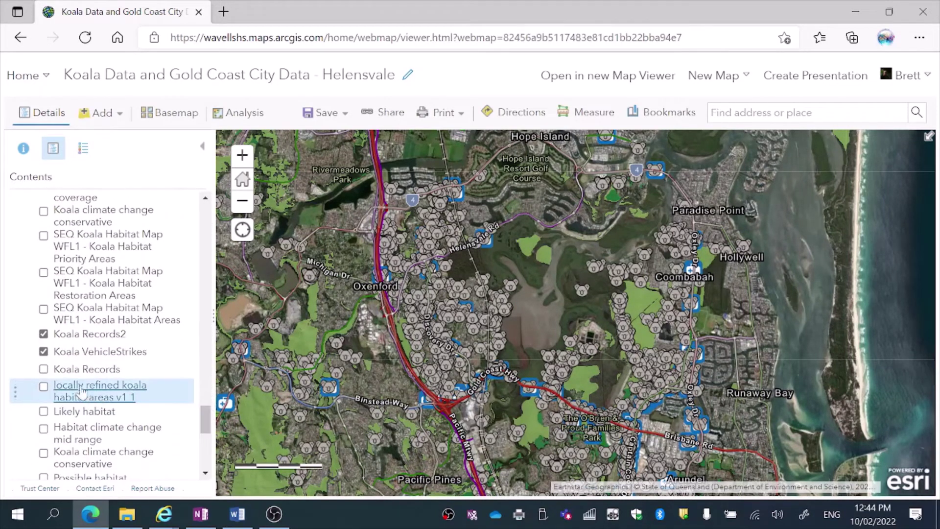
scroll(74, 386, down, 6)
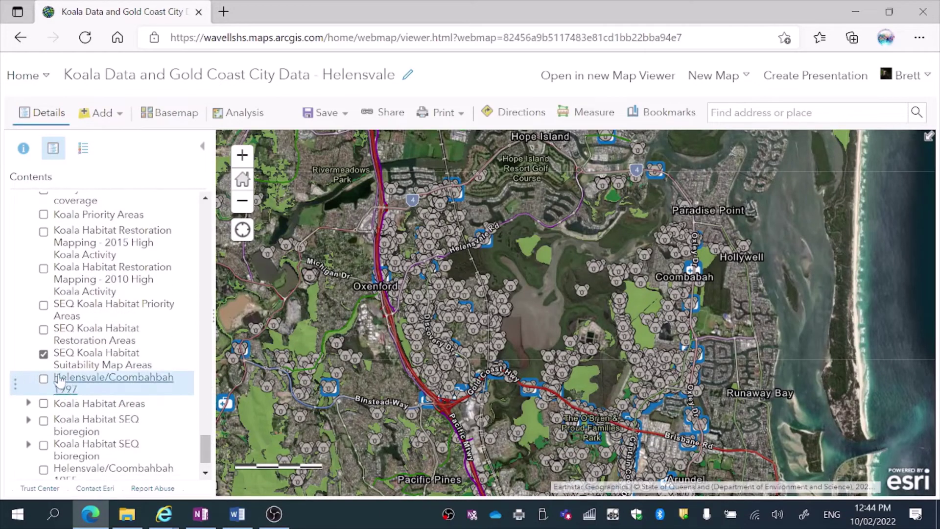
click(44, 353)
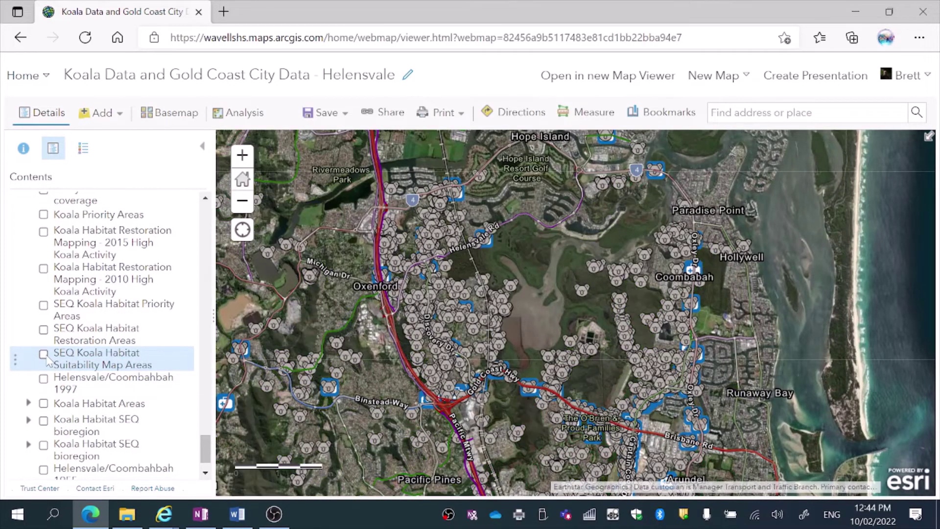
click(126, 380)
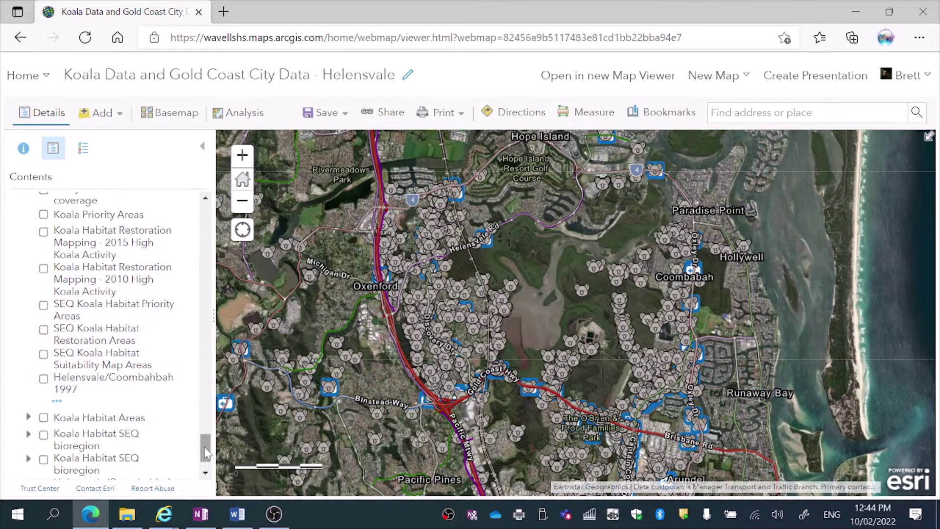
Step: Preview Koala Records2 in the Heat Map drawing style, compare its hot spots with the vehicle strikes, and discard the style change
drag(204, 448, 205, 415)
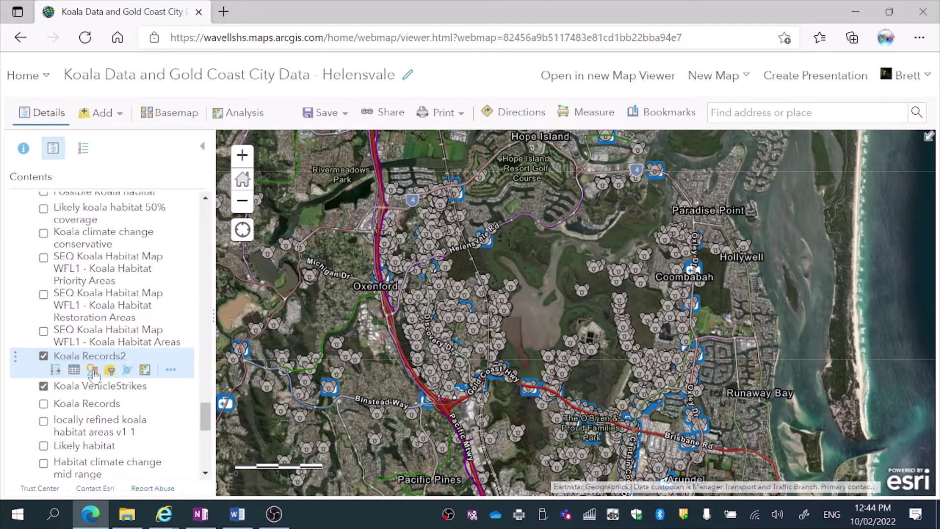
click(95, 370)
scroll(97, 431, down, 1)
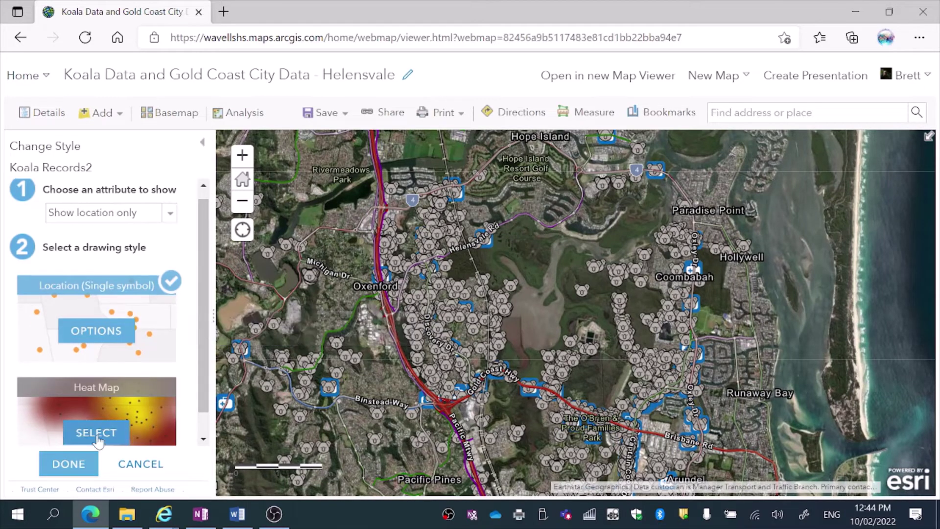
click(98, 435)
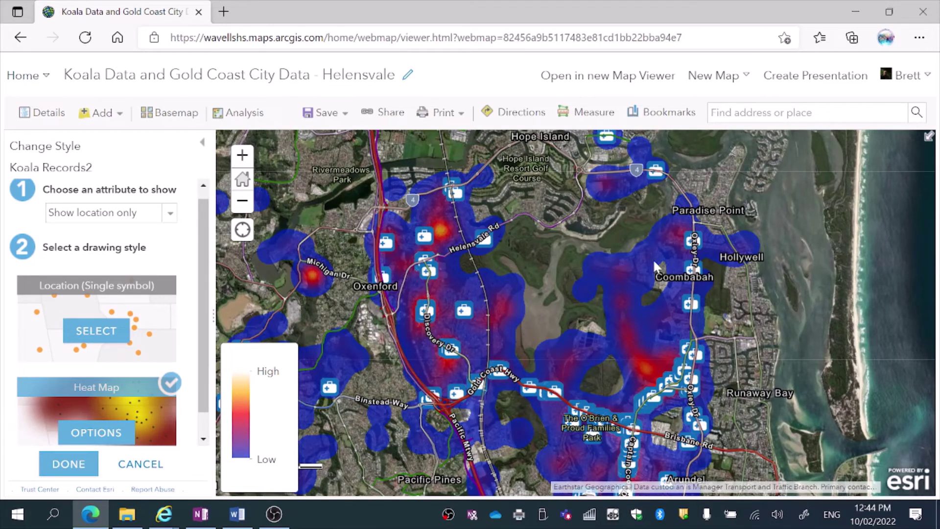
click(69, 468)
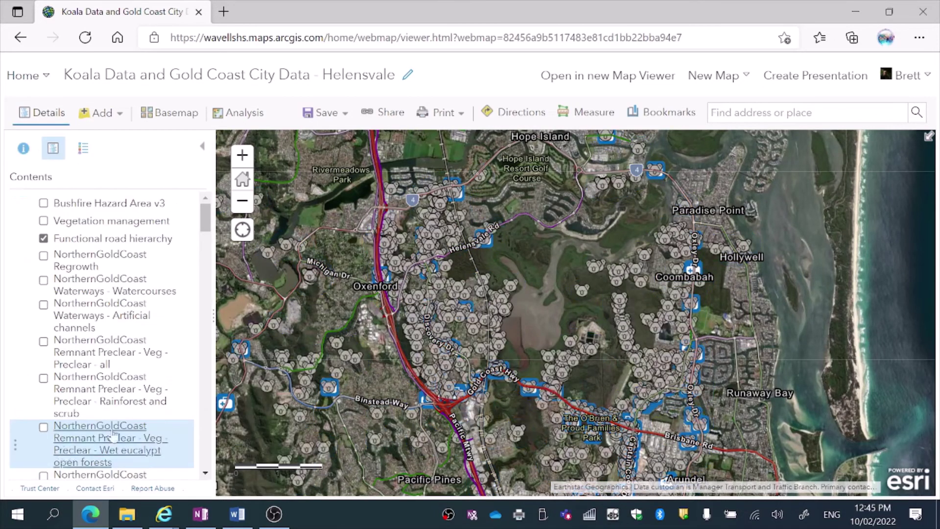
Step: Show the Helensvale/Coombahbah 1955 imagery and examine the koala records and vehicle strikes around Shelter Rd and Coombabah State High School
drag(205, 218, 210, 465)
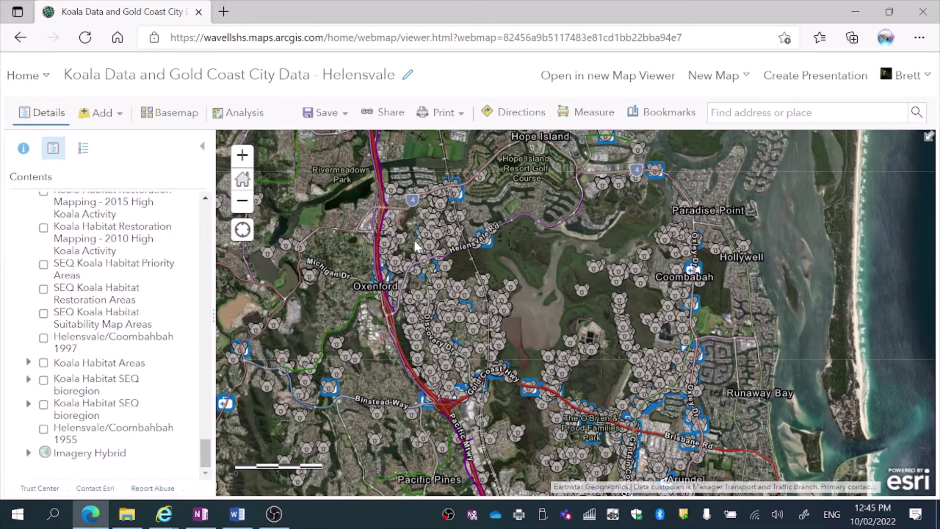
click(44, 430)
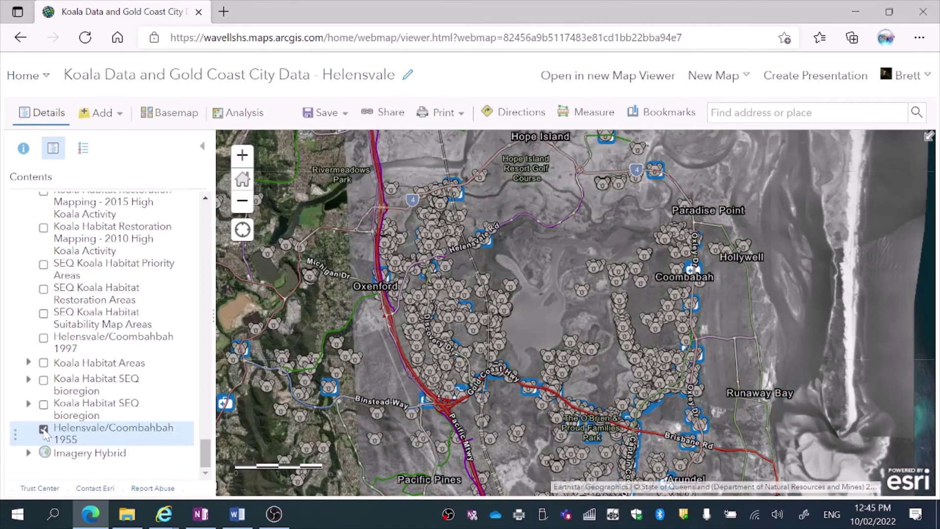
click(242, 157)
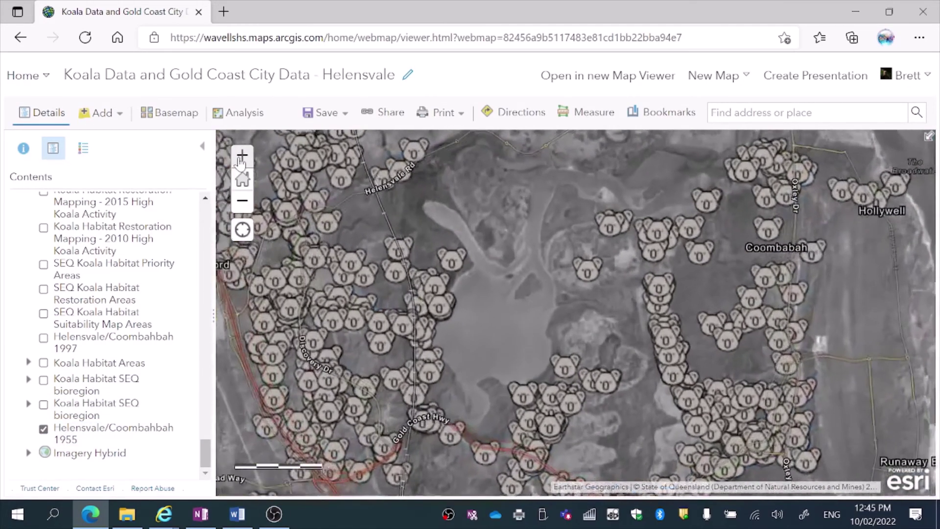
click(240, 161)
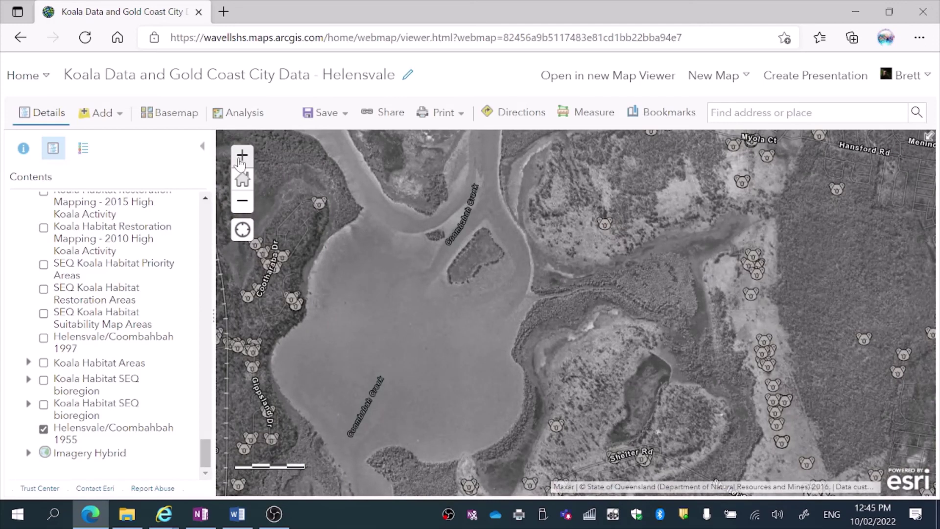
drag(675, 277, 500, 153)
drag(547, 267, 478, 212)
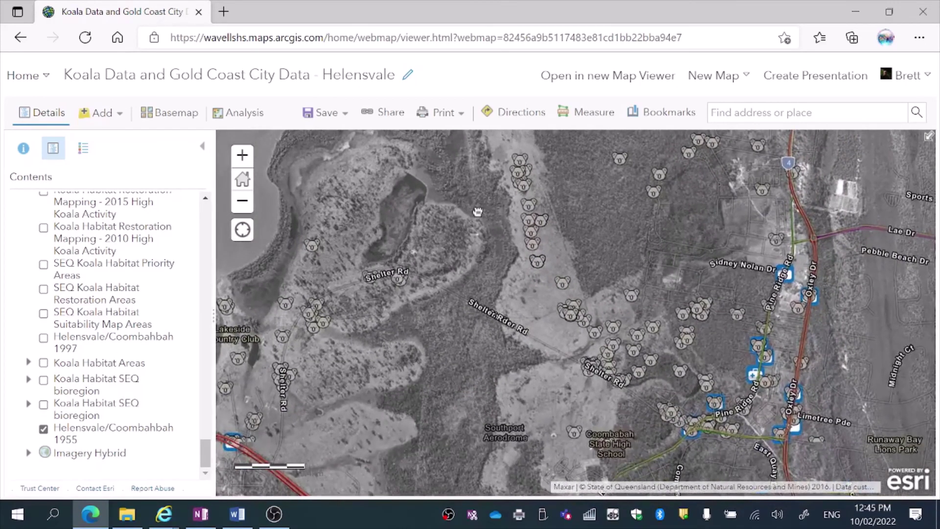
drag(476, 307, 457, 230)
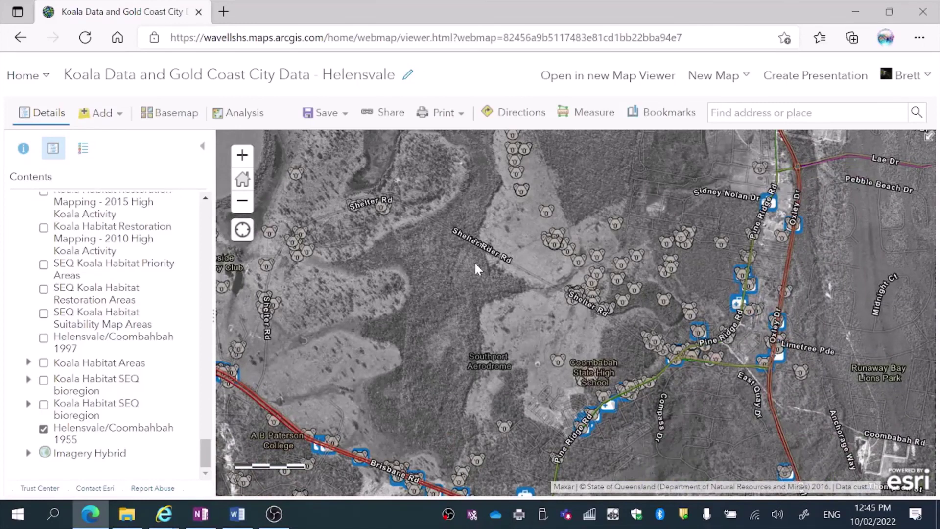